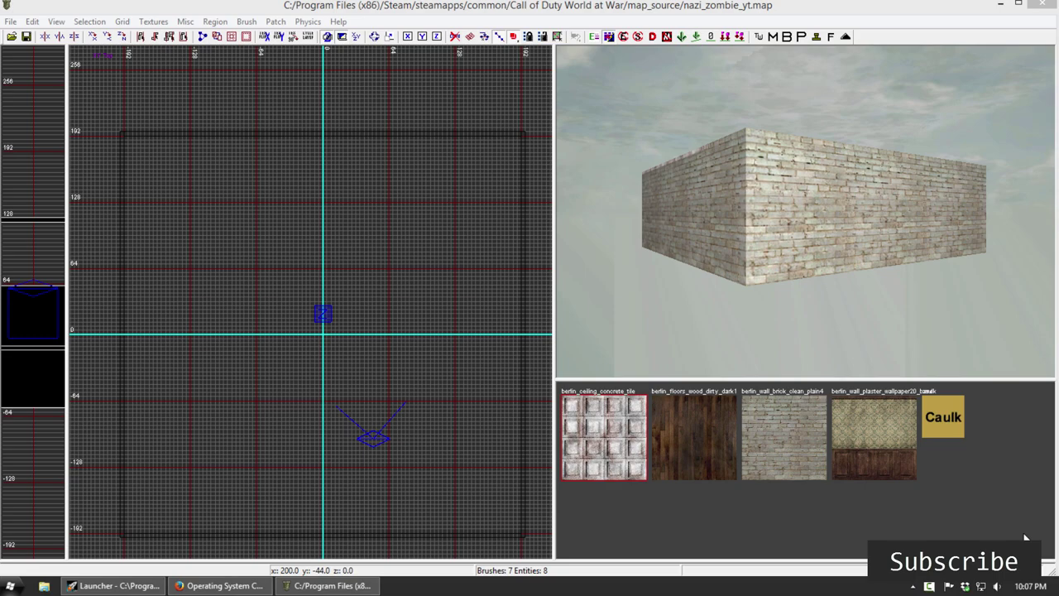
Step: Move the camera inside the brick room and look over its wallpapered walls, wood floor and tiled ceiling
right_drag(768, 315, 815, 240)
right_drag(782, 286, 763, 286)
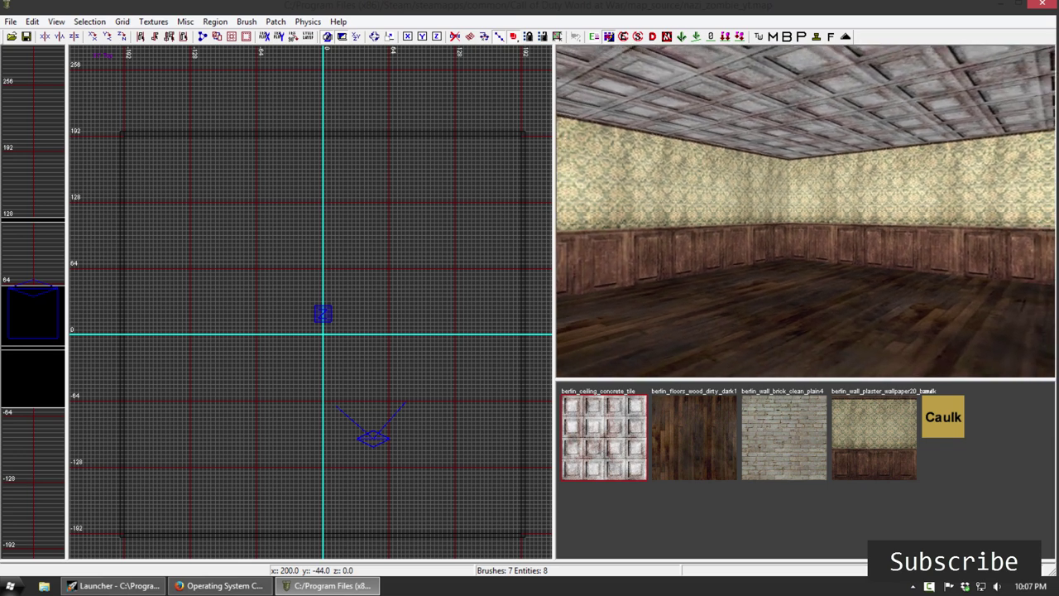
right_drag(763, 285, 746, 286)
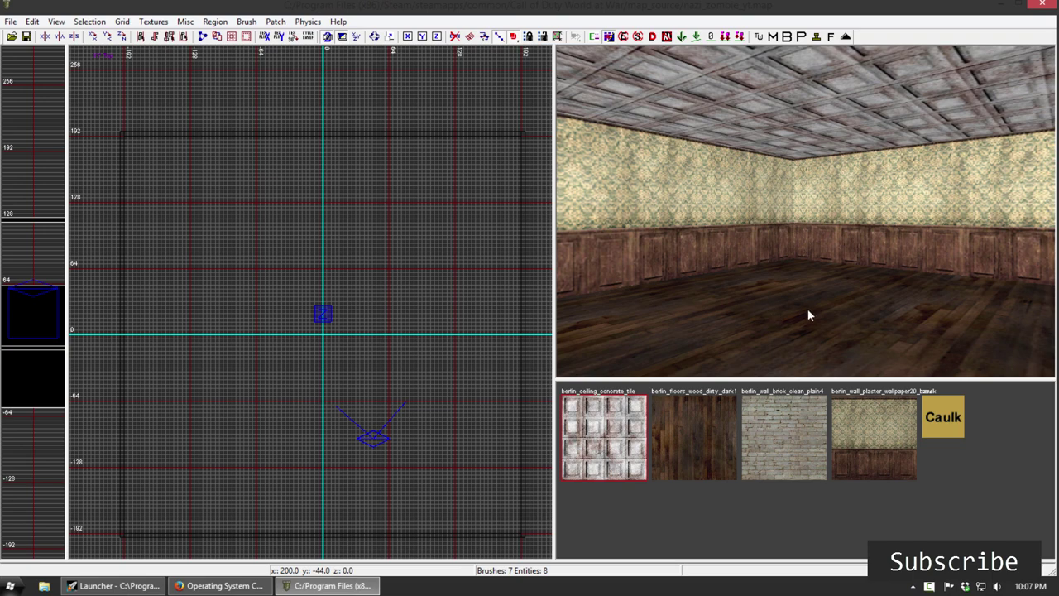
right_drag(806, 309, 815, 231)
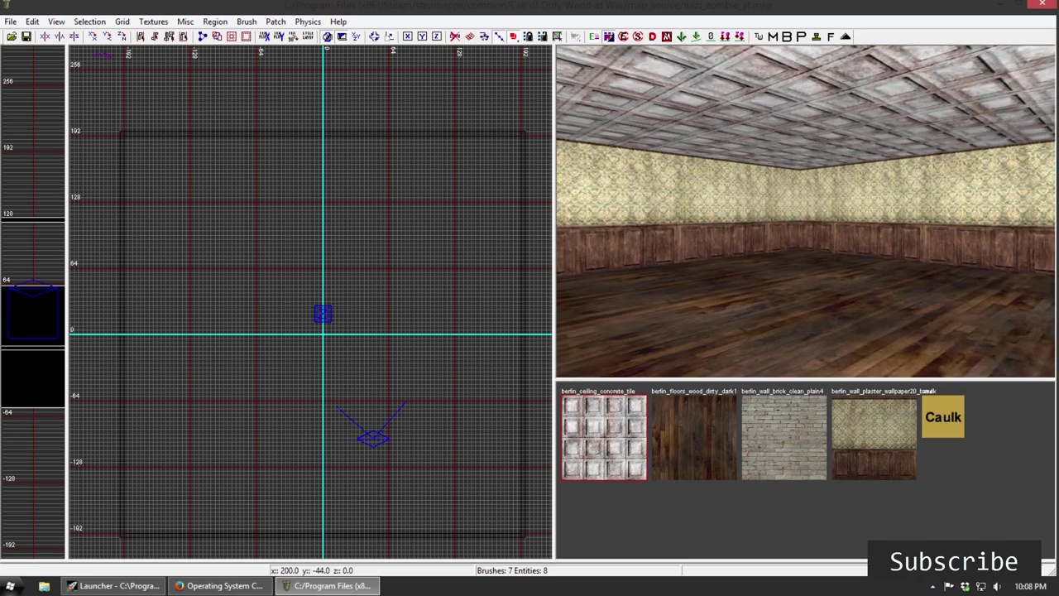
key(Left)
key(Left)
key(Up)
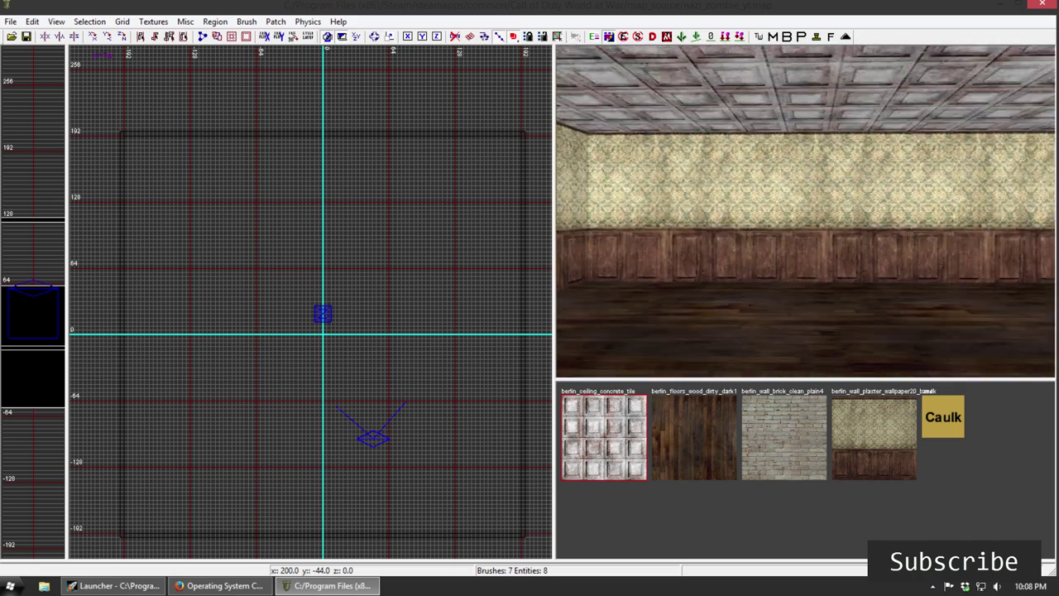
key(Right)
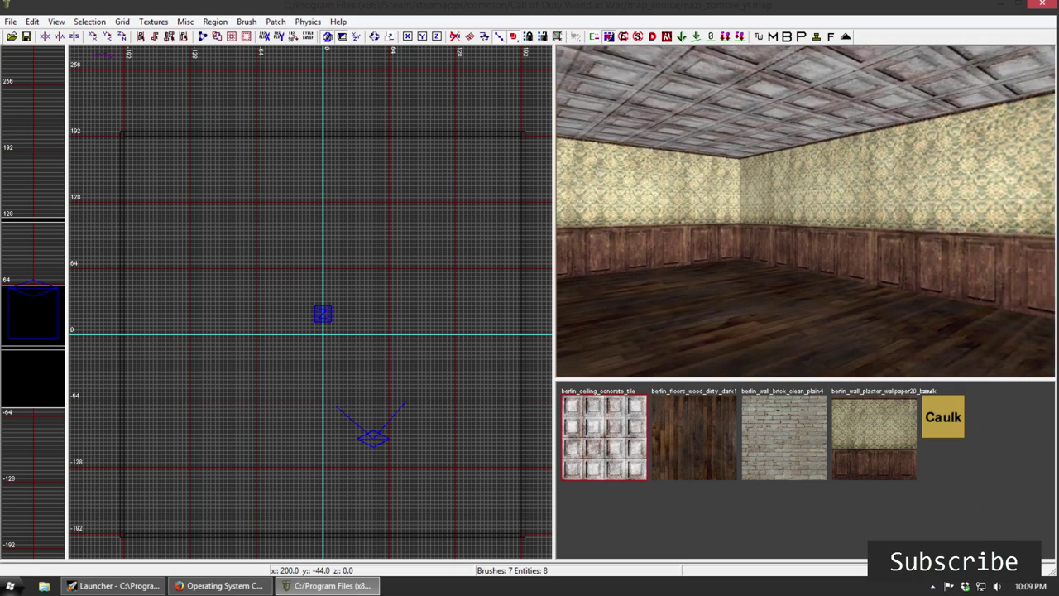
mouse_move(805, 211)
right_down()
mouse_move(773, 199)
mouse_move(815, 198)
right_up()
Step: Try shortening the wallpapered wall at y 192 from its eastern end to about x -64, and undo the change
right_drag(352, 254, 384, 351)
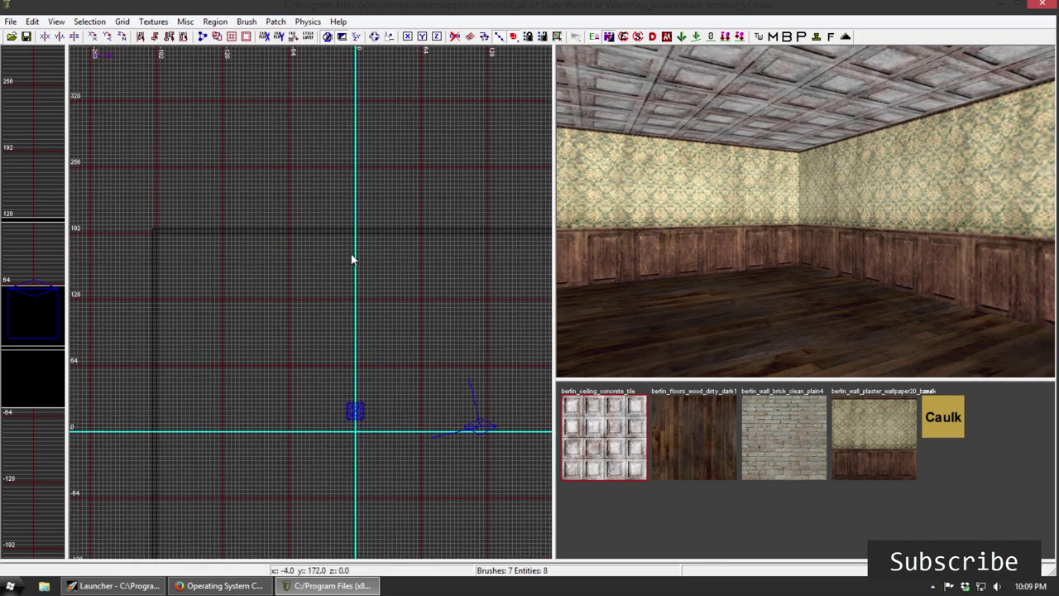
shift+click(692, 256)
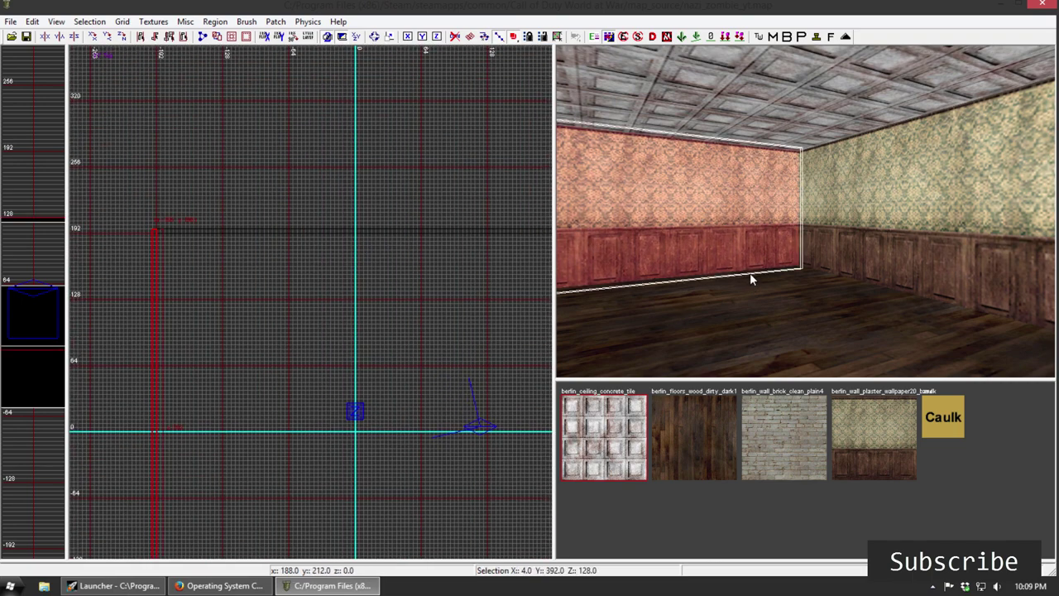
key(Escape)
shift+click(862, 240)
mouse_move(826, 303)
right_down()
mouse_move(881, 273)
mouse_move(844, 302)
right_up()
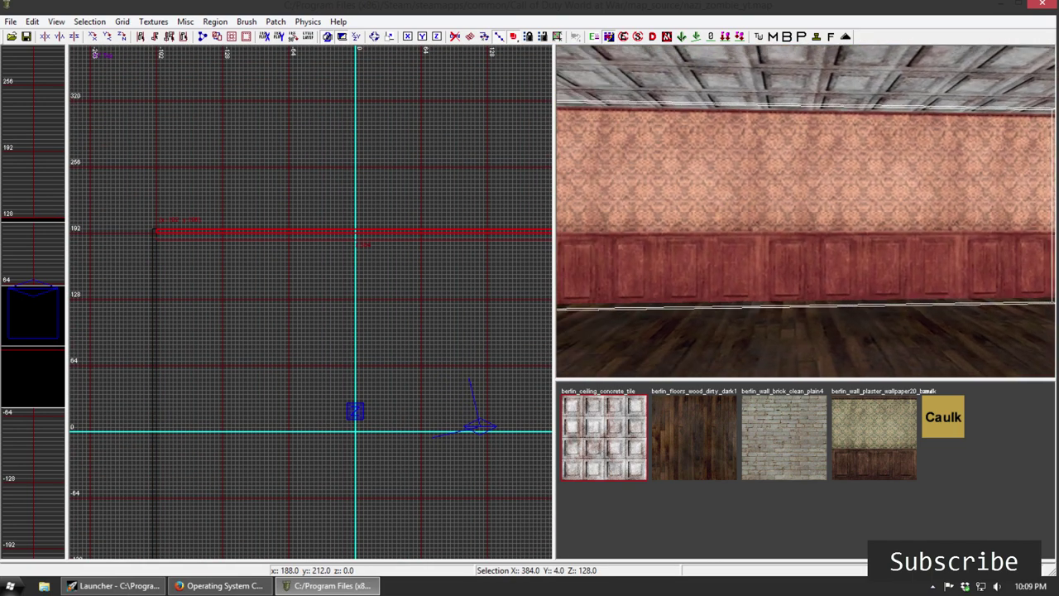
key(Escape)
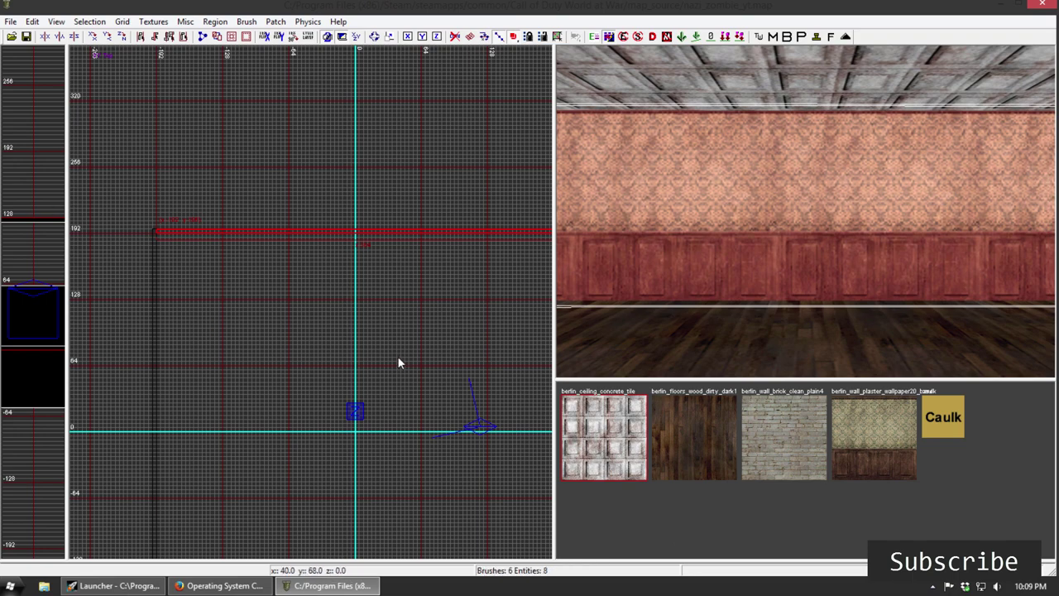
right_drag(397, 362, 362, 388)
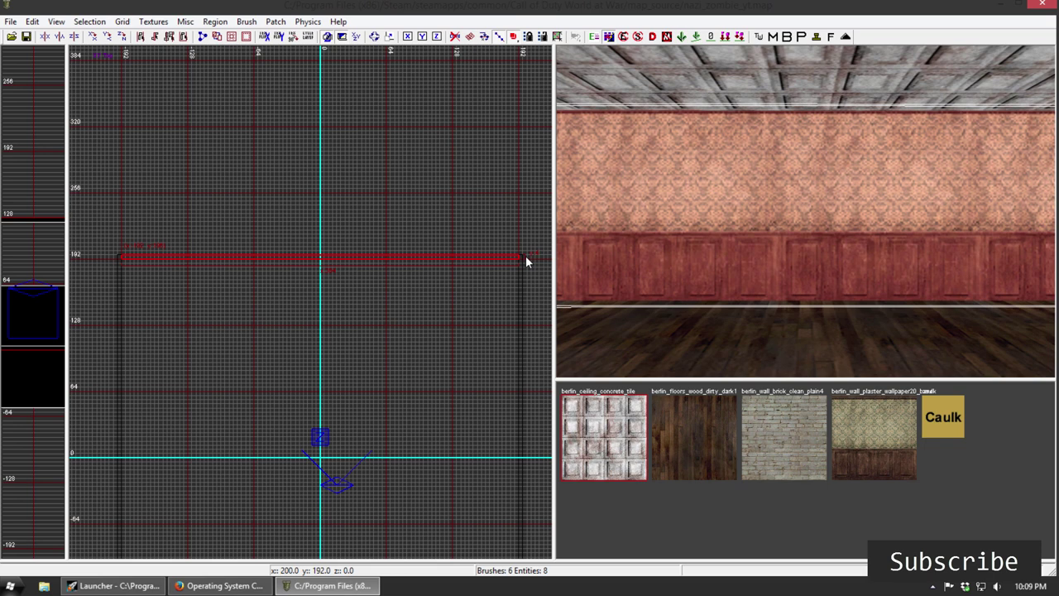
drag(525, 259, 258, 266)
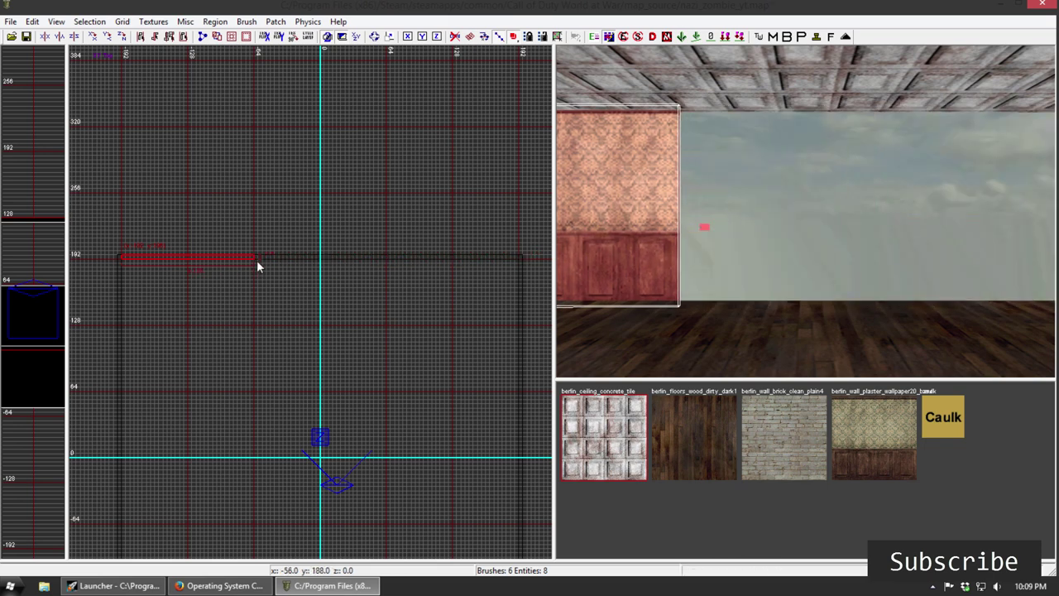
key(space)
key(BackSpace)
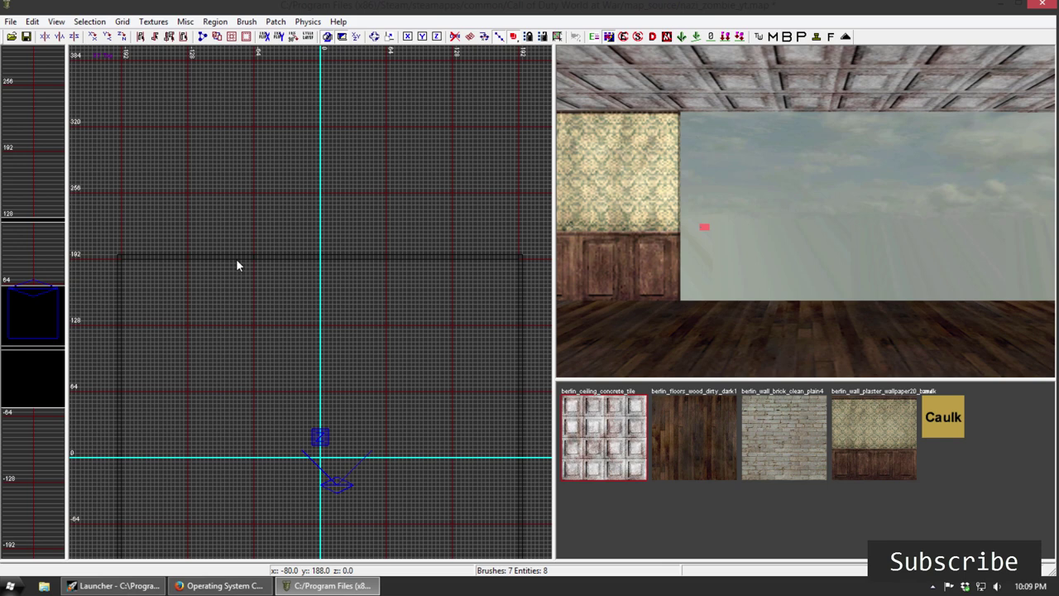
key(ctrl+z)
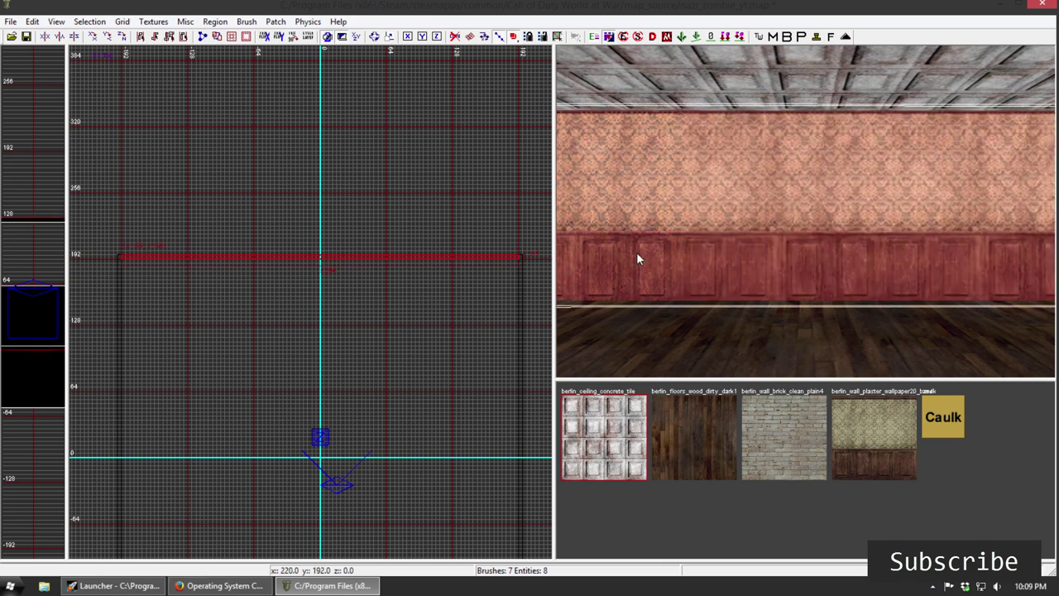
key(Escape)
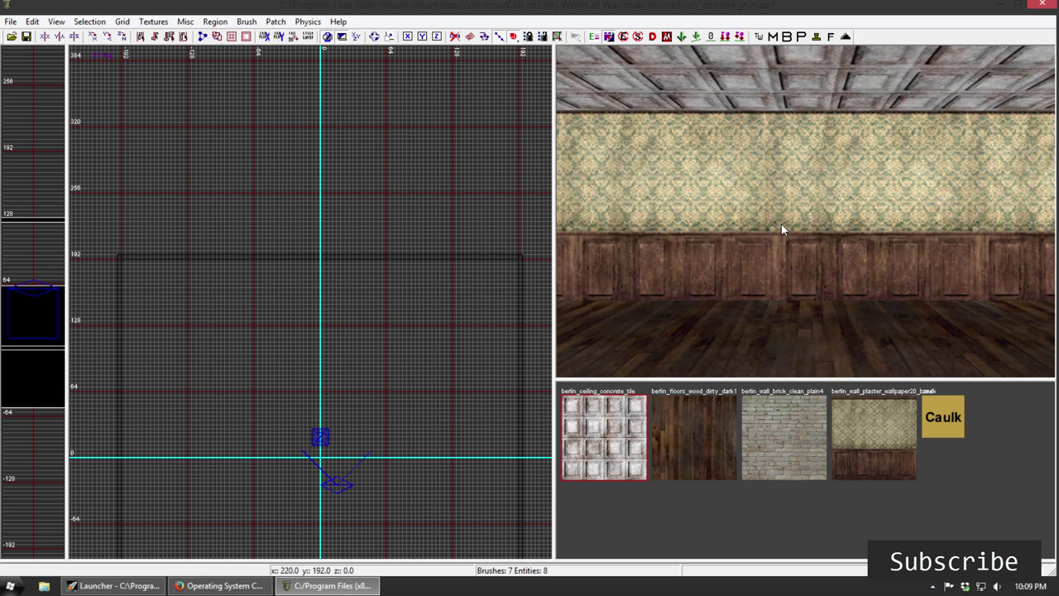
Step: Select the wallpapered wall at y 192 and activate the clipper for cutting it
shift+click(782, 225)
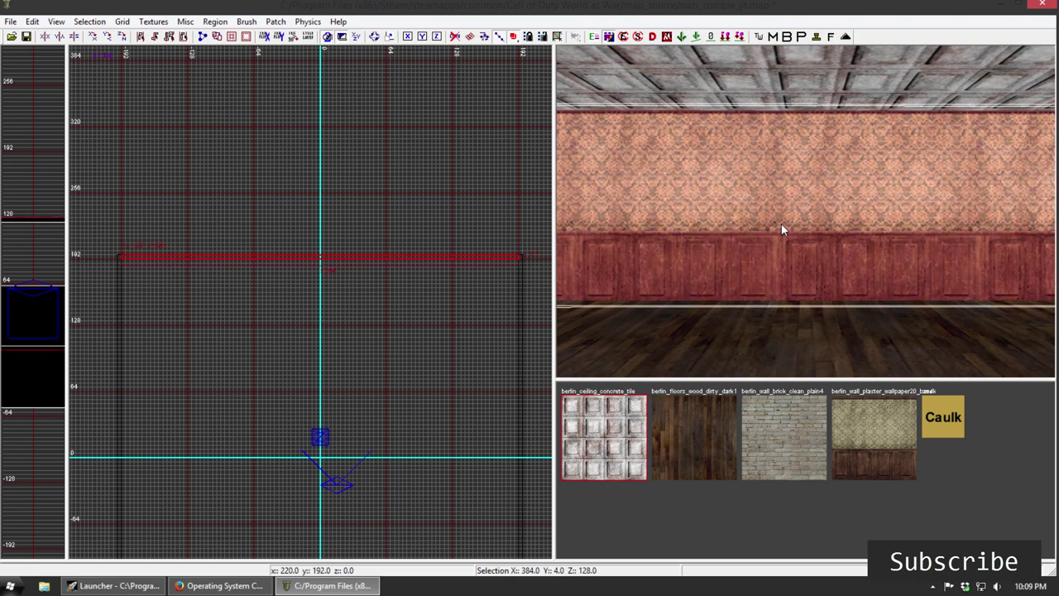
scroll(330, 263, up, 5)
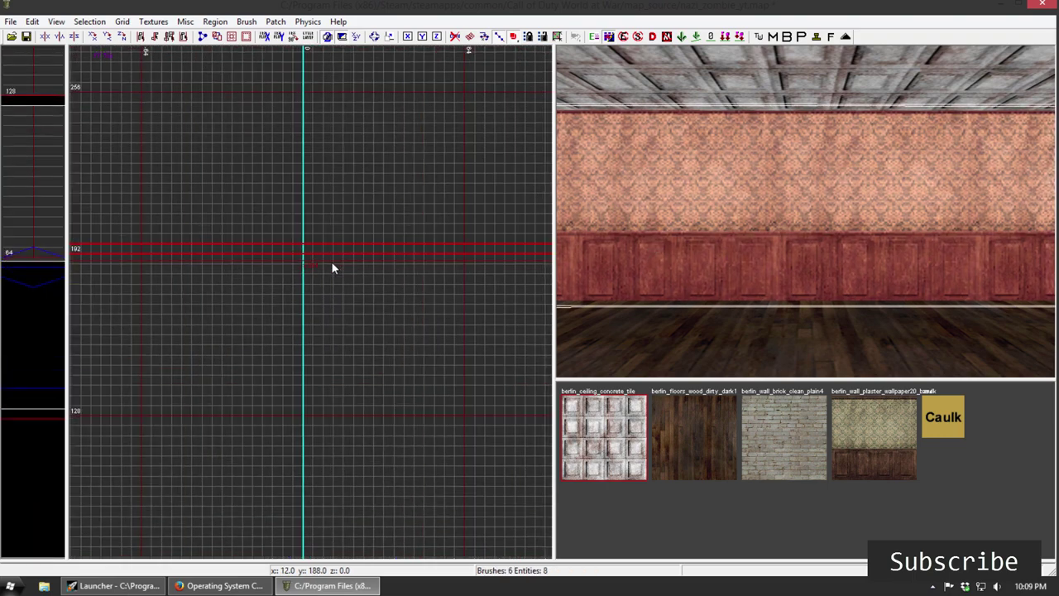
right_drag(329, 272, 327, 287)
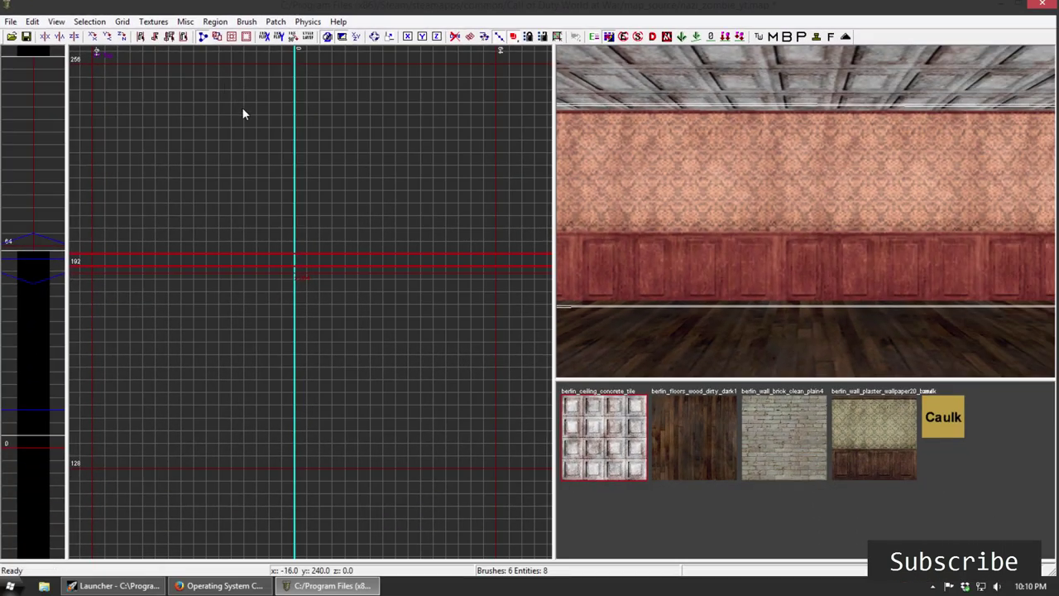
scroll(302, 218, down, 1)
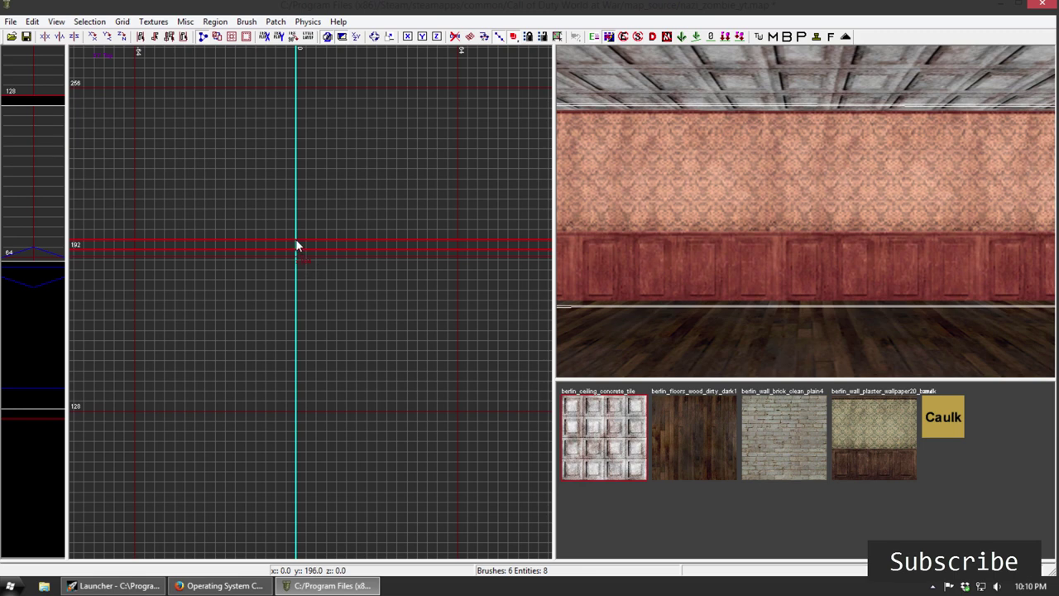
Step: Preview a straight clip across the selected wall at x 0 and discard the clip points
click(296, 240)
key(Return)
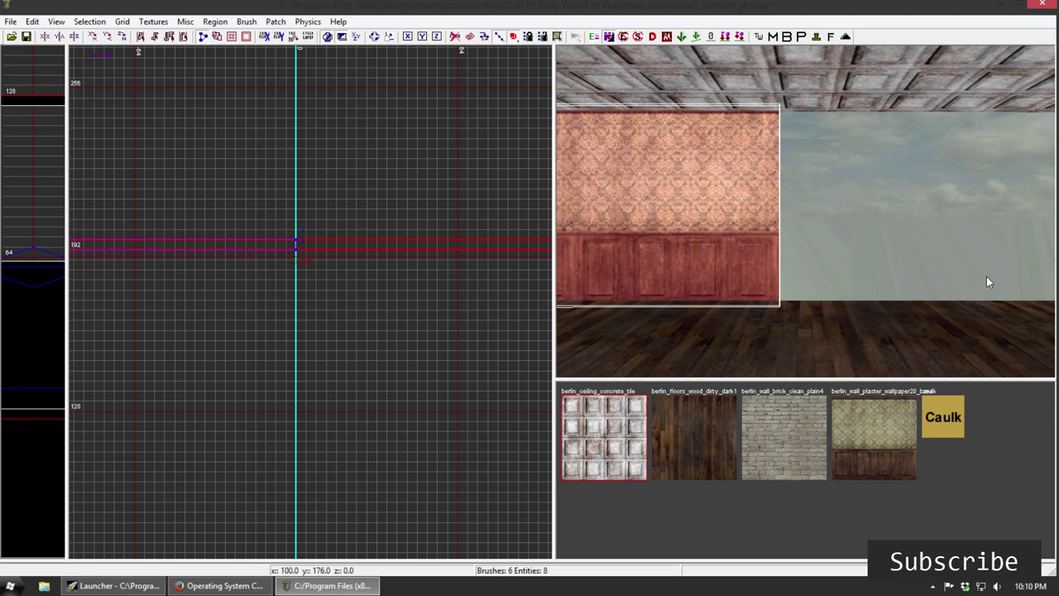
right_drag(877, 298, 923, 269)
key(ctrl+z)
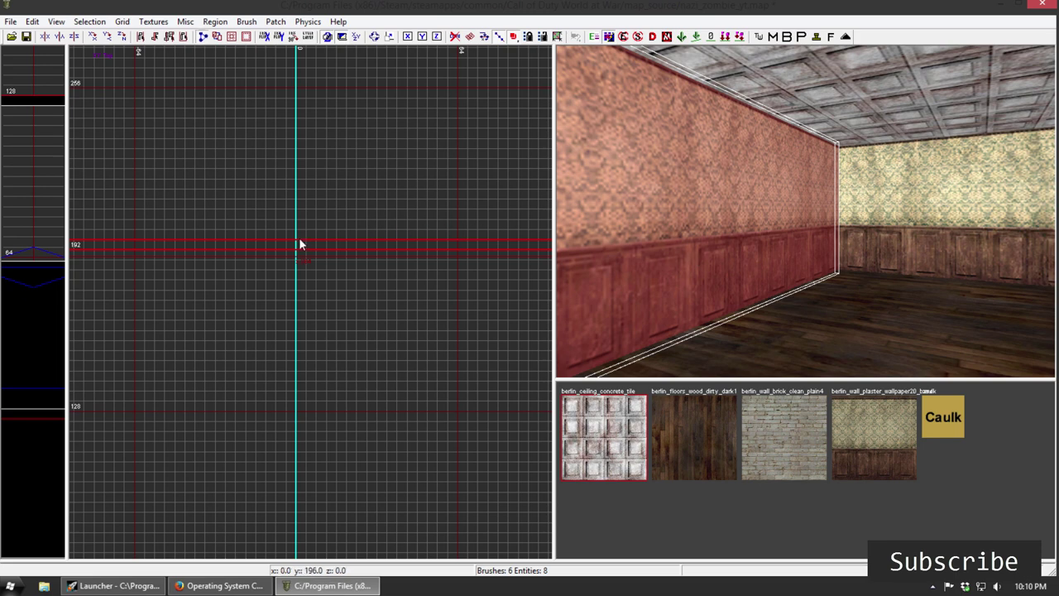
Step: Try a slanted clip through the wall between x -64, y 192 and x 0, y 196, and discard it
click(136, 248)
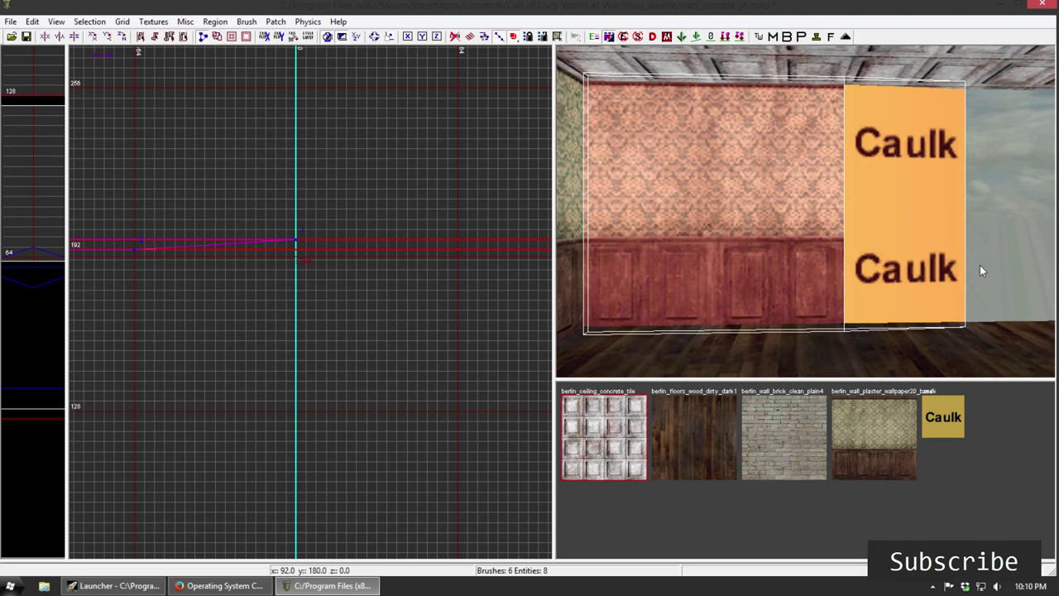
mouse_move(950, 280)
right_down()
mouse_move(959, 215)
mouse_move(827, 207)
mouse_move(927, 198)
mouse_move(827, 186)
mouse_move(935, 215)
mouse_move(959, 256)
mouse_move(947, 275)
right_up()
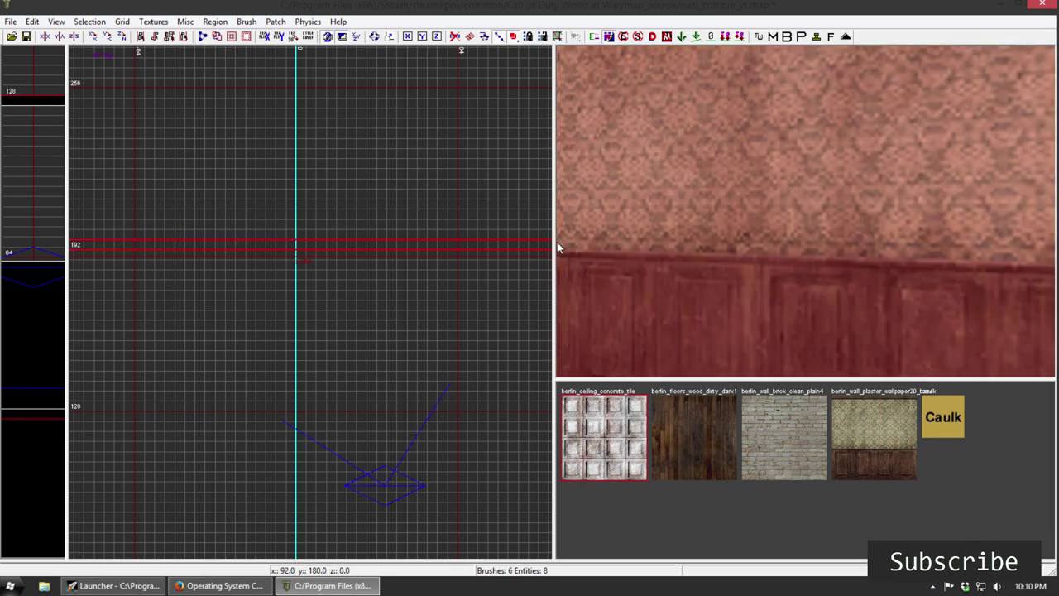
click(274, 250)
right_drag(743, 287, 742, 287)
key(Escape)
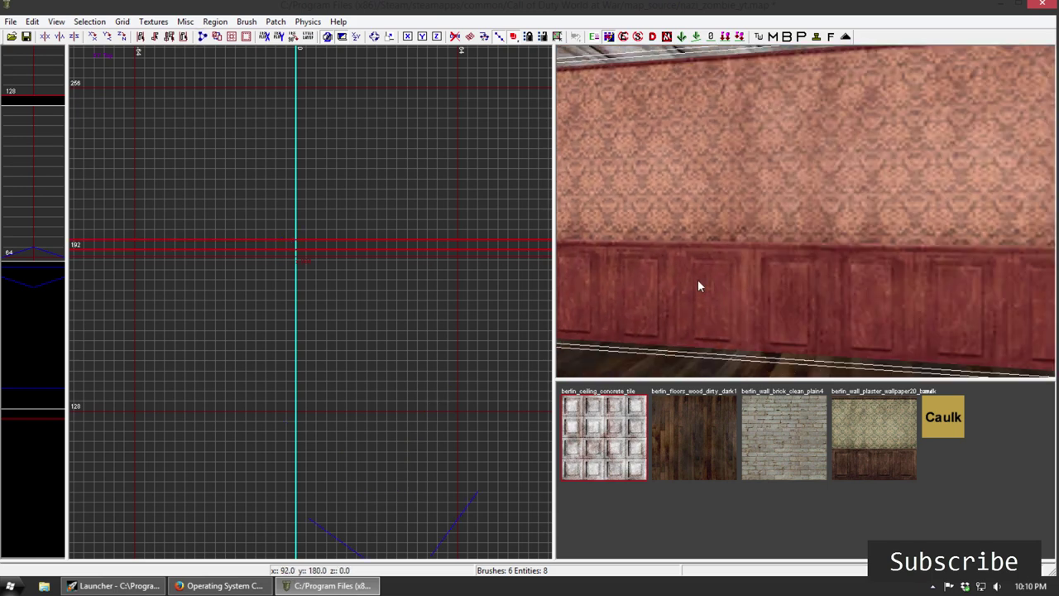
Step: Try a short slanted clip through the wall between about x -4 and x 12, and discard it
click(287, 240)
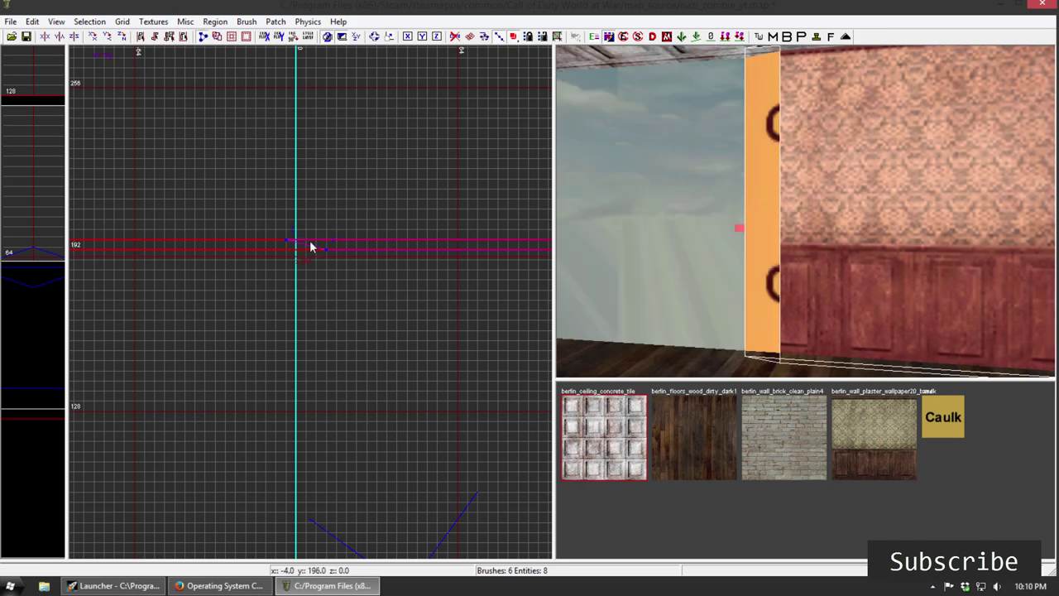
mouse_move(713, 257)
right_down()
mouse_move(713, 242)
mouse_move(717, 268)
mouse_move(703, 244)
mouse_move(718, 266)
mouse_move(722, 250)
mouse_move(710, 241)
mouse_move(693, 254)
right_up()
key(Down)
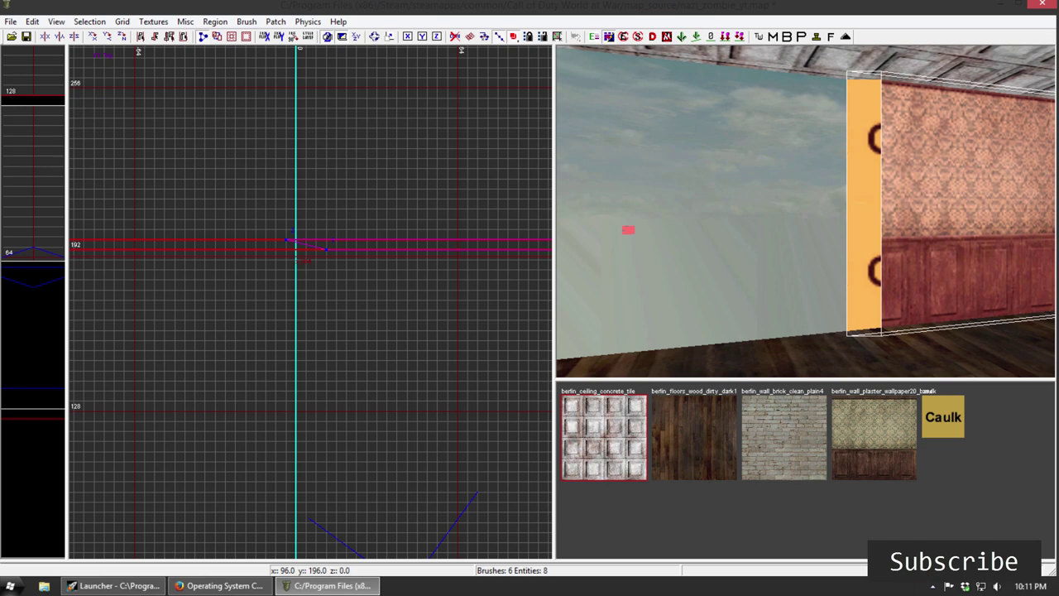
key(Right)
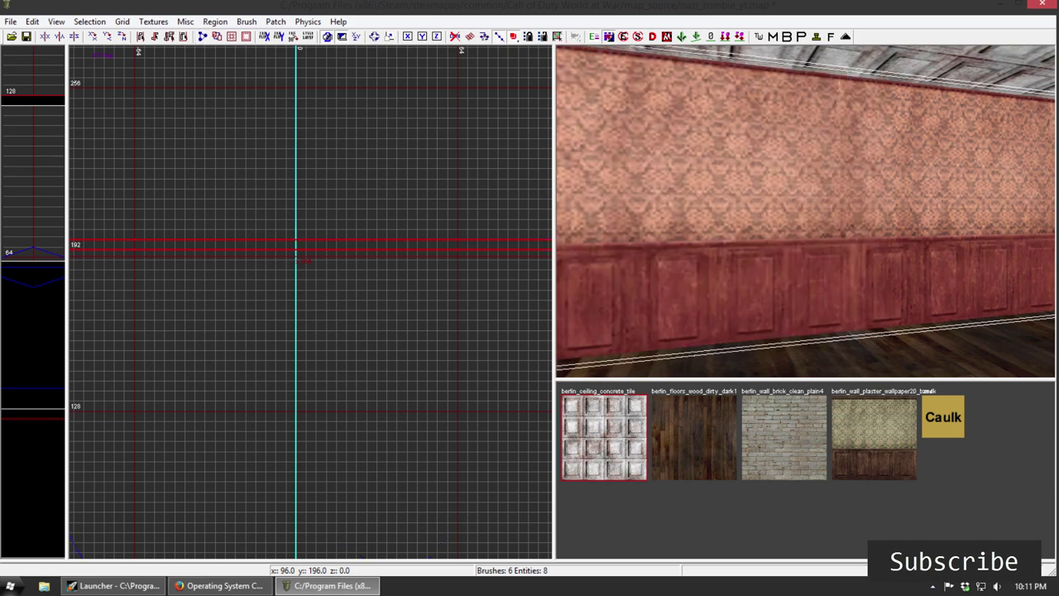
Step: Clip the wall straight at x 0, keeping only its western half, and undo the cut
click(297, 248)
right_drag(778, 330, 799, 248)
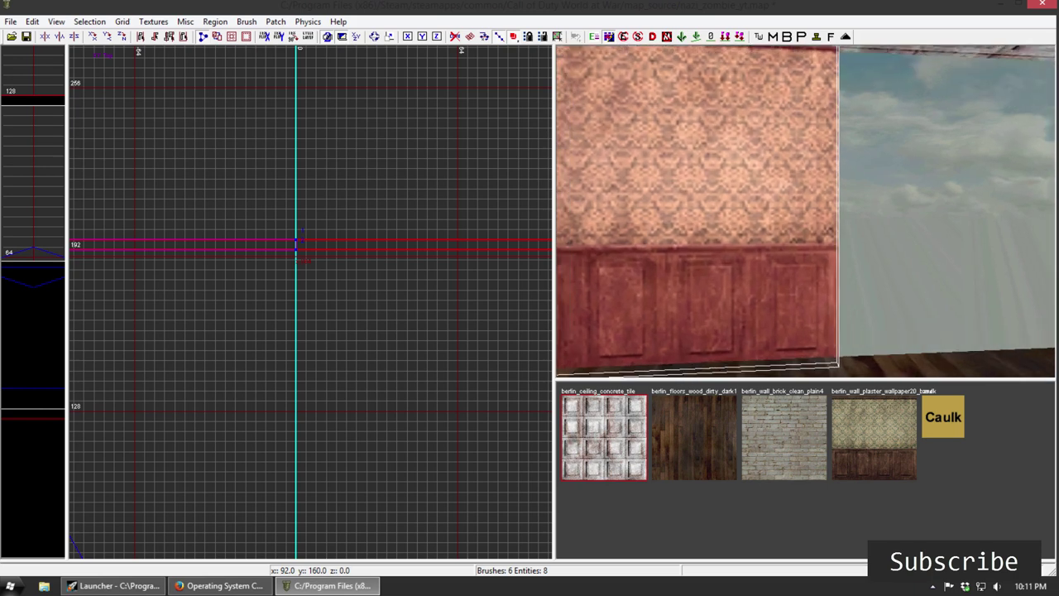
key(Down)
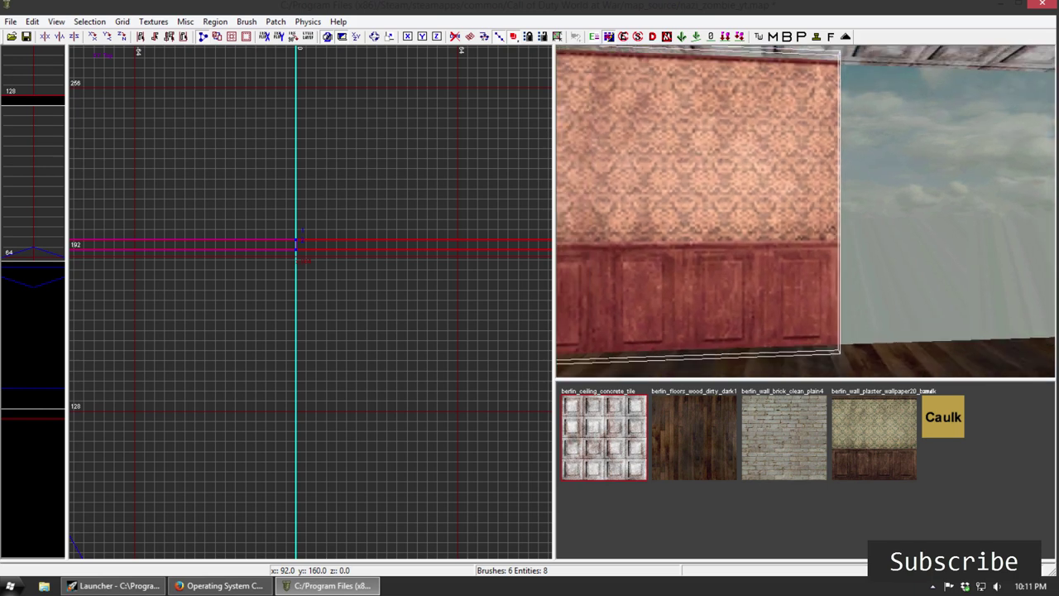
key(Return)
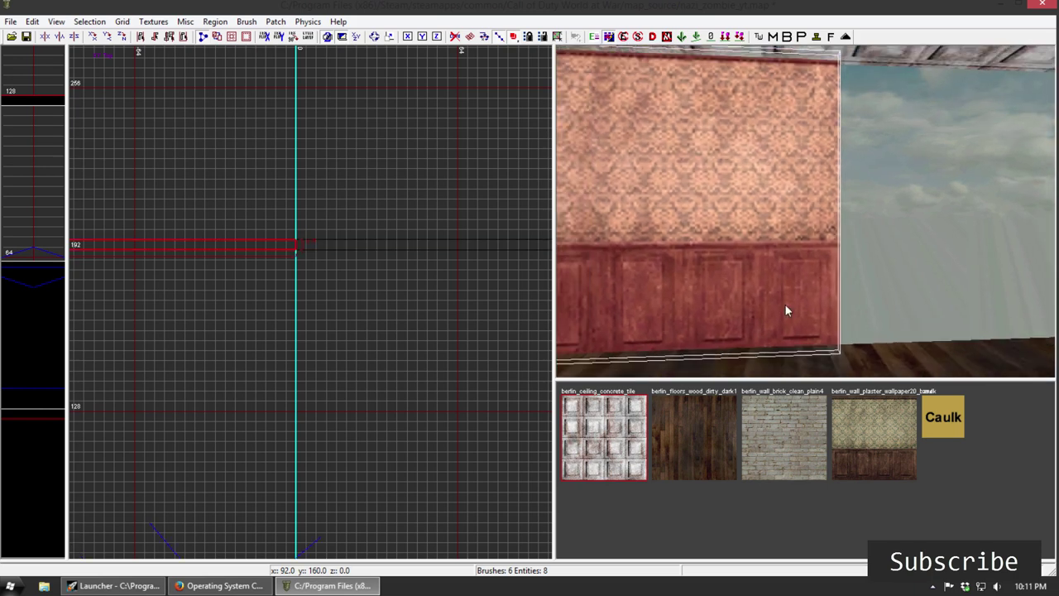
key(ctrl+z)
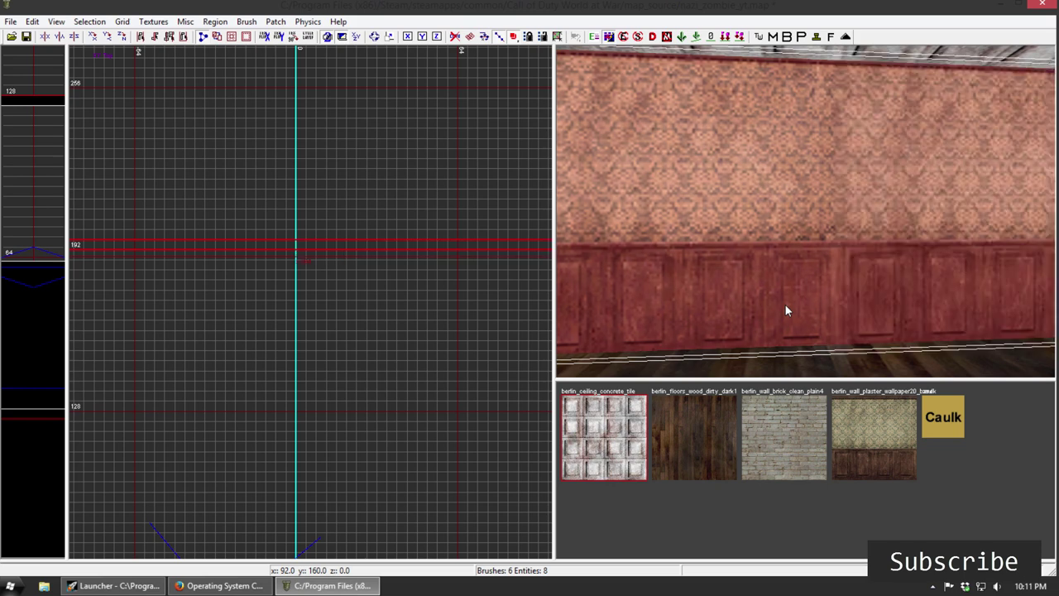
Step: Split the wall at x 0 with clip points at y 196 and y 192, keeping both halves, and deselect them
key(x)
click(296, 240)
click(296, 247)
key(shift+Return)
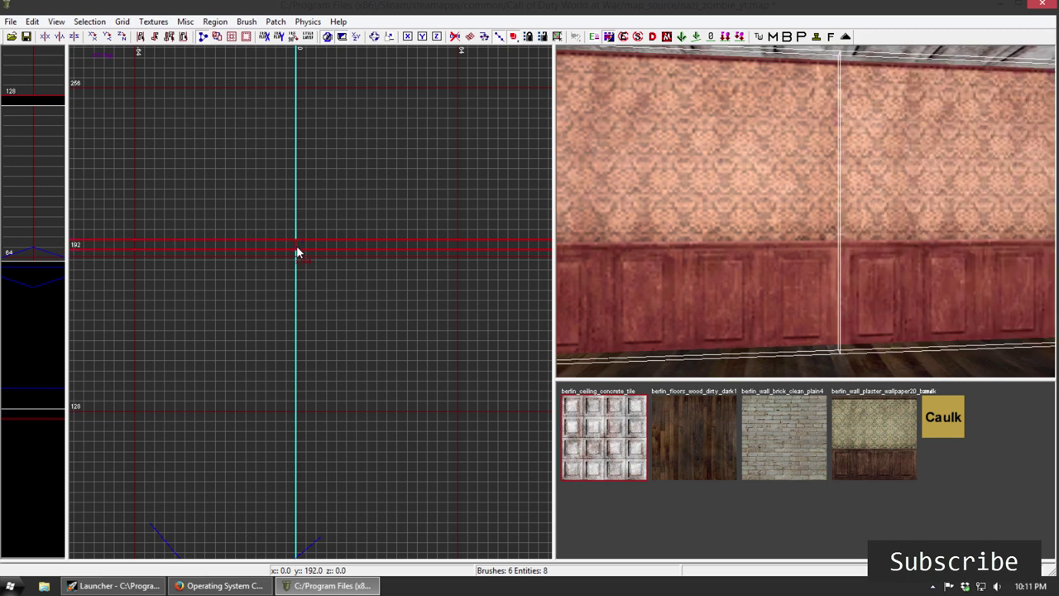
right_drag(756, 213, 747, 261)
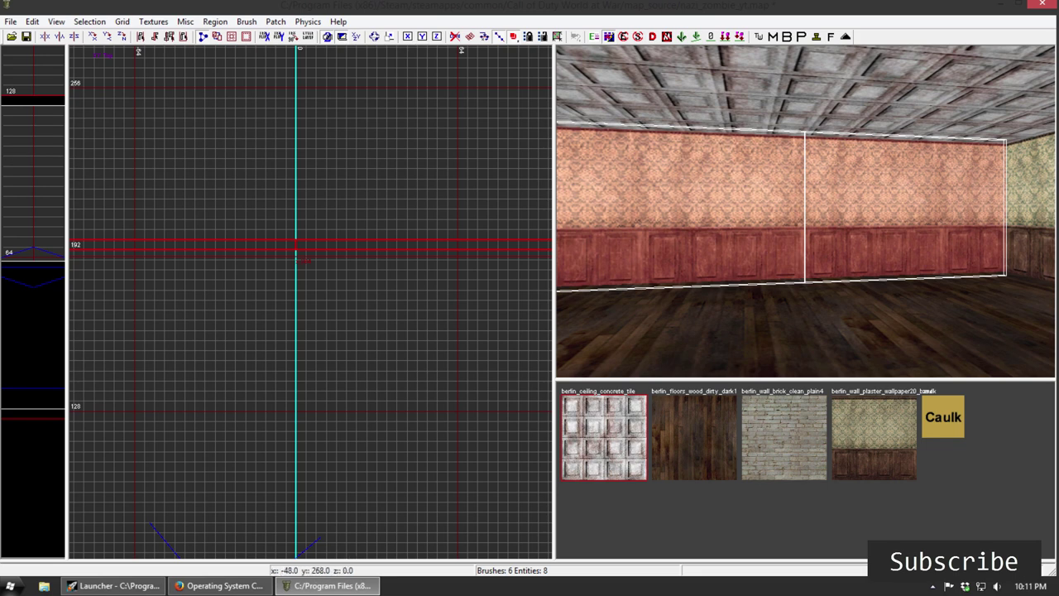
key(Escape)
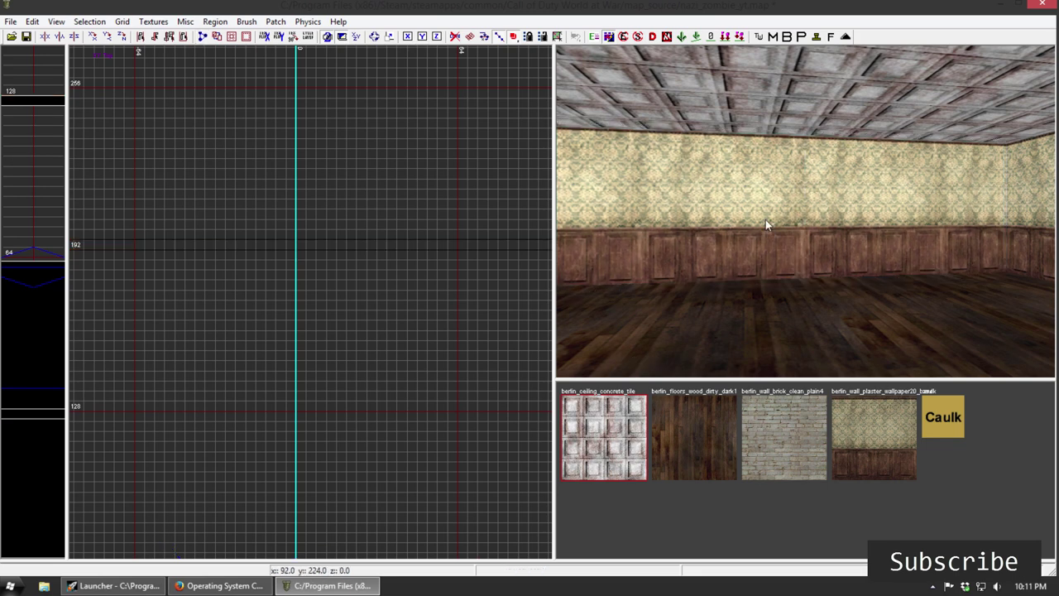
Step: Split the wall's western half at x -64 with clip points at y 196 and y 192, keeping both pieces, and deselect them
shift+click(766, 215)
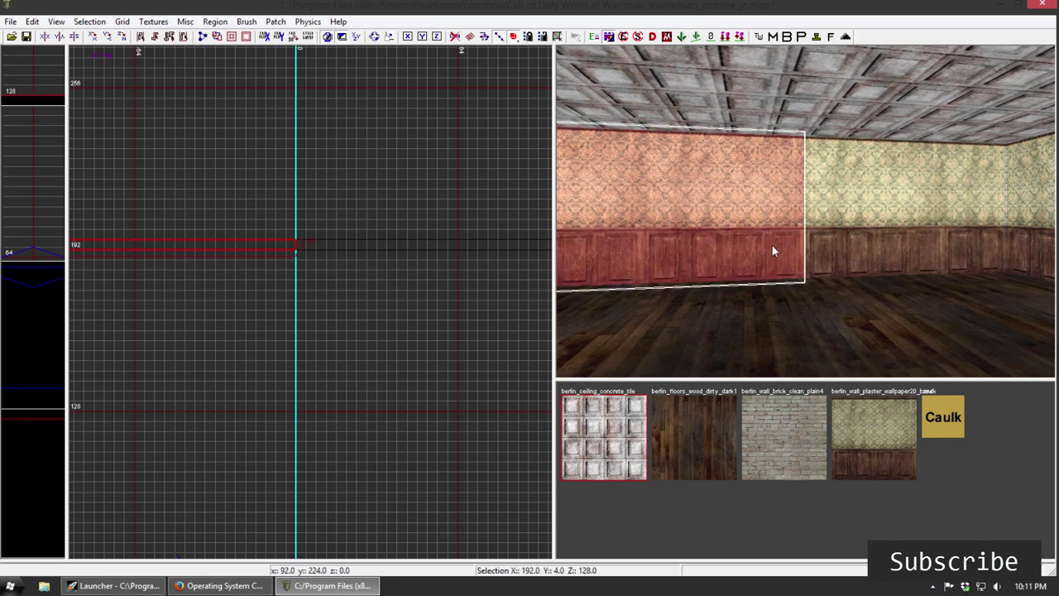
mouse_move(329, 324)
right_down()
mouse_move(518, 356)
mouse_move(546, 384)
mouse_move(579, 327)
right_up()
scroll(327, 321, down, 2)
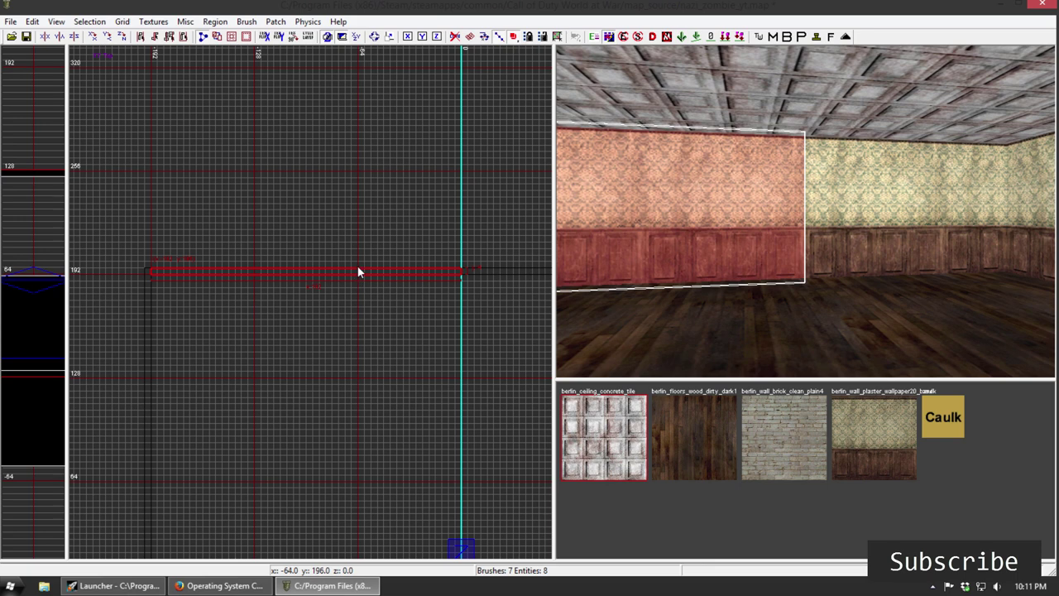
key(Return)
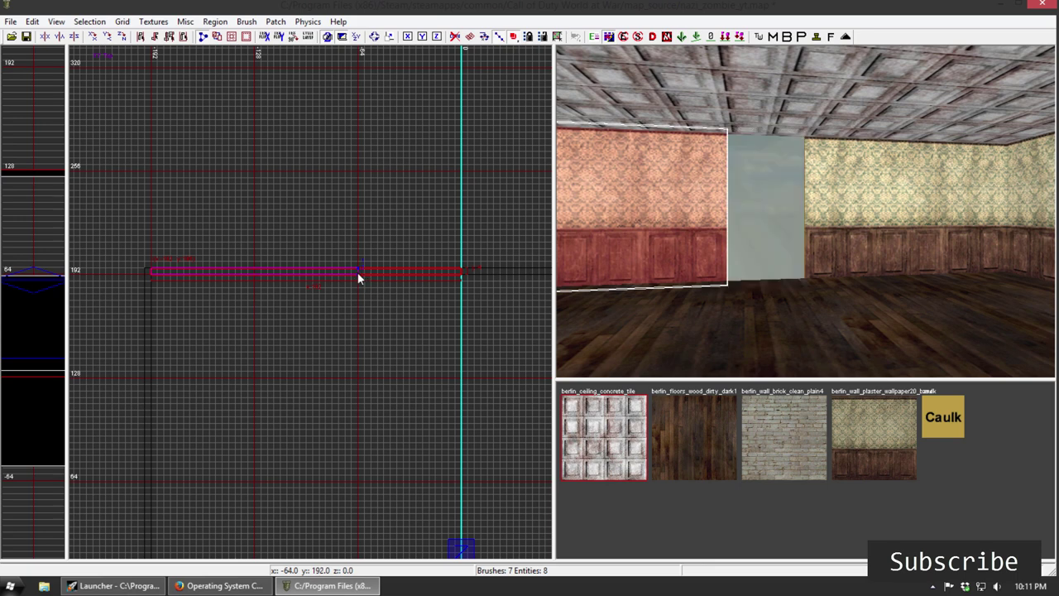
key(shift+Return)
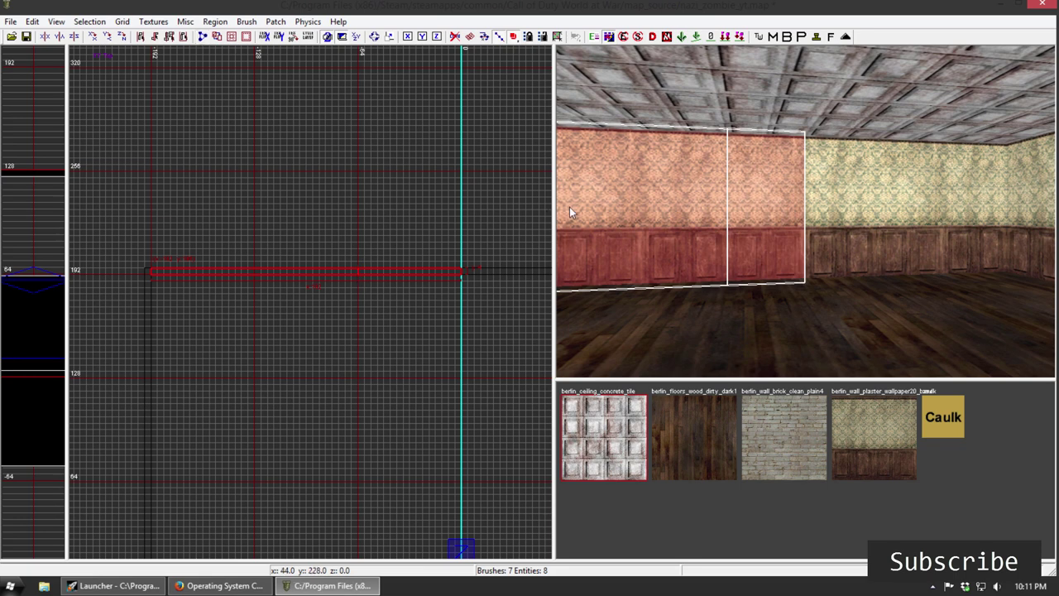
key(Escape)
Step: Try opening a full-height gap by deleting the wall section between x -64 and x 0
mouse_move(698, 202)
shift+mouse_down()
mouse_move(806, 198)
mouse_move(834, 328)
shift+mouse_up()
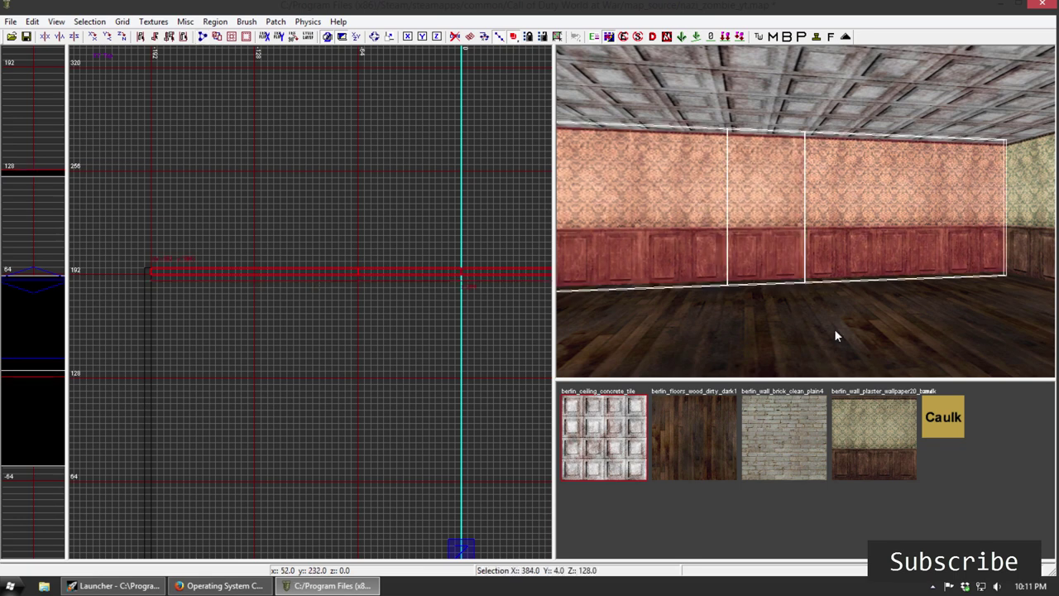
key(Escape)
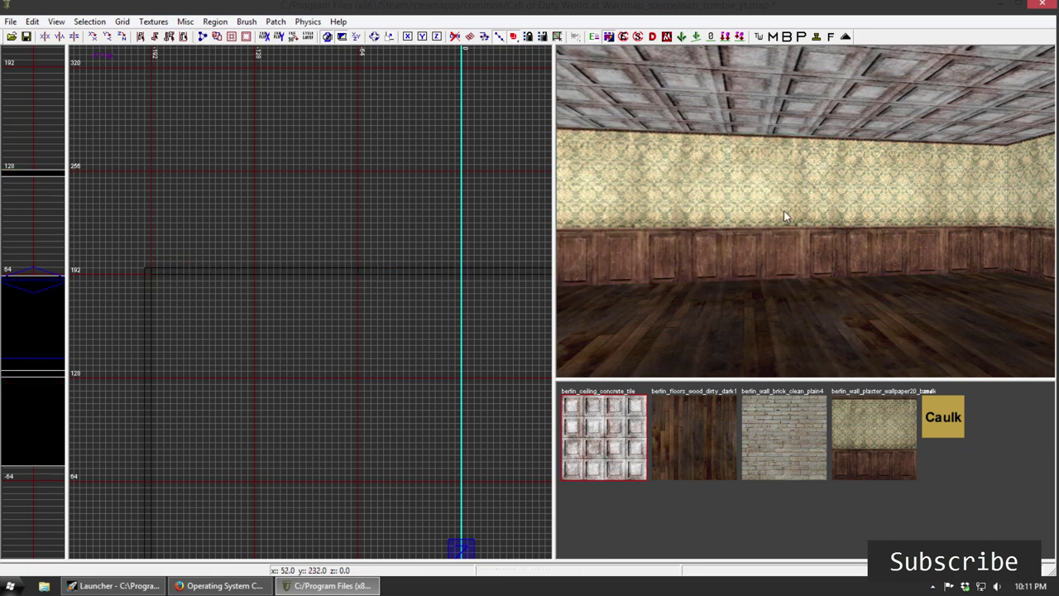
shift+click(785, 216)
key(BackSpace)
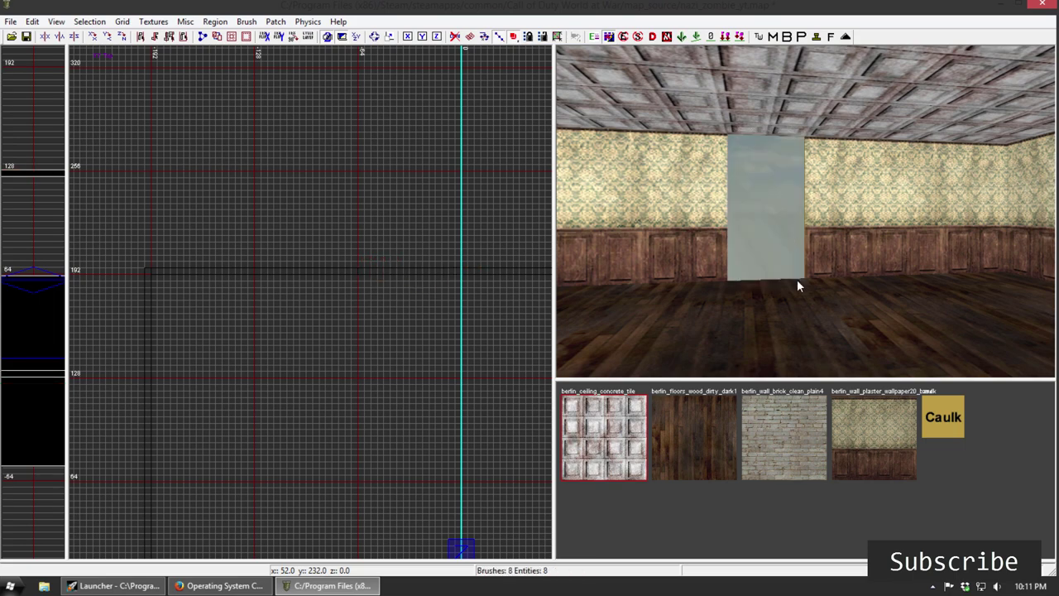
Step: Split the wall section between x -64 and x 0 horizontally at z 112 in the front view, keeping both pieces
mouse_move(797, 280)
right_down()
mouse_move(794, 157)
mouse_move(728, 215)
mouse_move(769, 281)
mouse_move(744, 277)
mouse_move(782, 190)
mouse_move(744, 157)
right_up()
mouse_move(831, 165)
right_down()
mouse_move(815, 261)
mouse_move(843, 240)
mouse_move(868, 166)
mouse_move(794, 157)
right_up()
shift+click(769, 198)
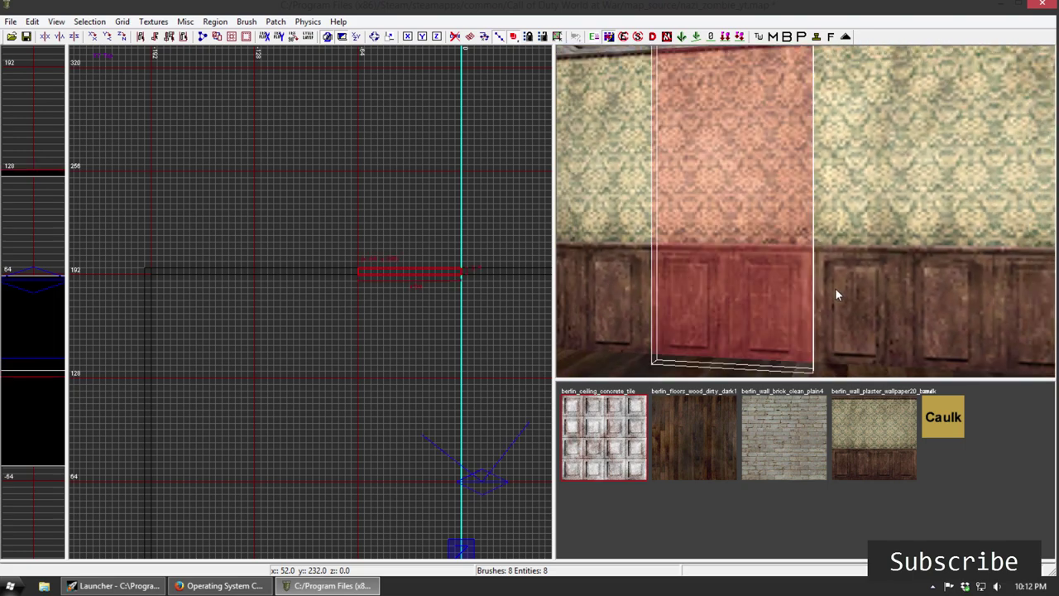
scroll(833, 278, down, 4)
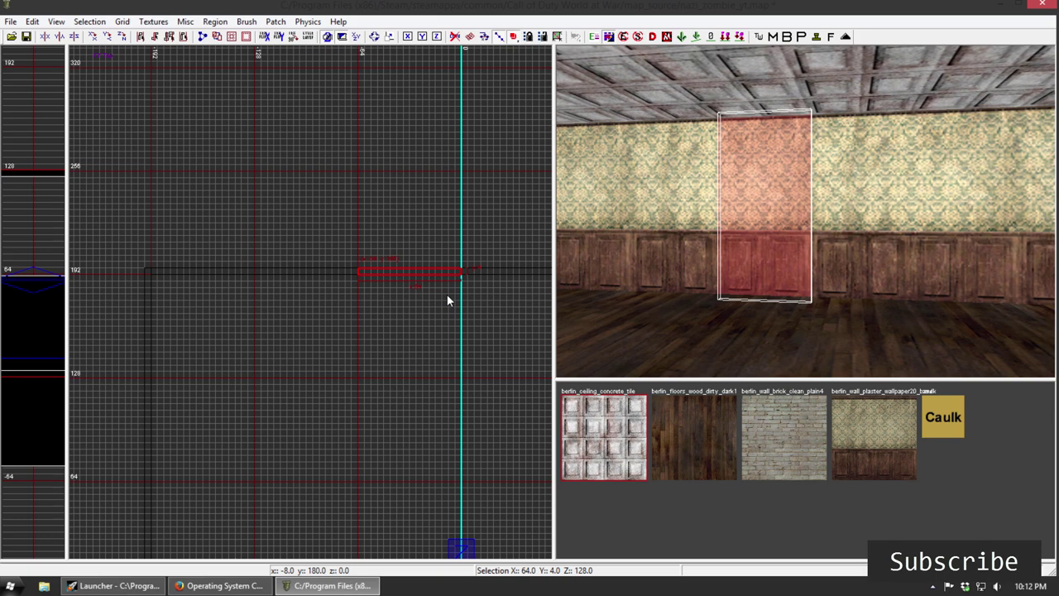
key(ctrl+Tab)
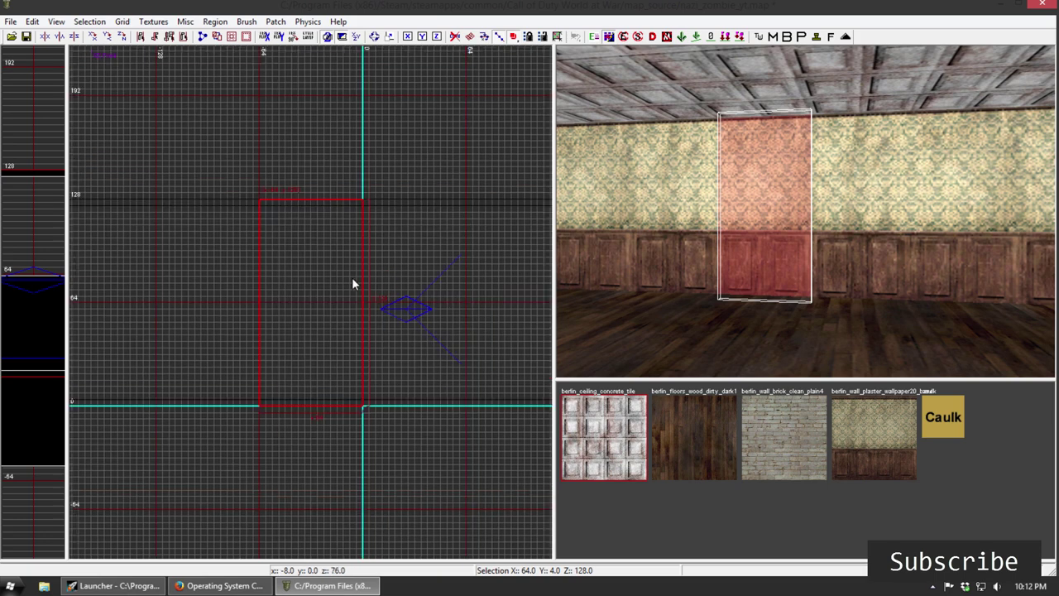
click(259, 224)
click(362, 224)
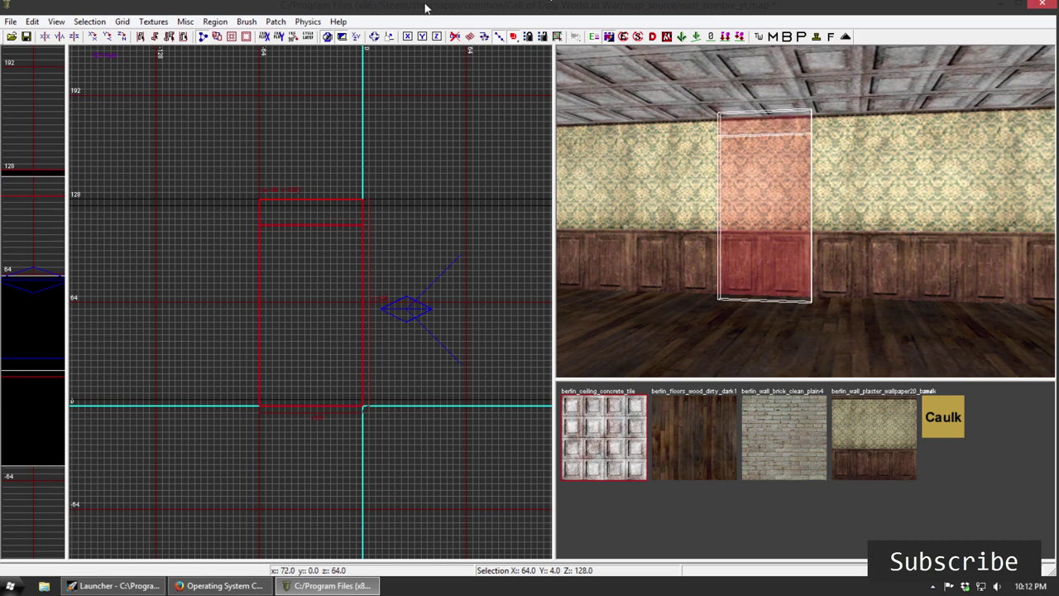
Step: Delete the lower piece of the split wall section to open a doorway 64 units wide and 112 units high
key(BackSpace)
shift+click(748, 180)
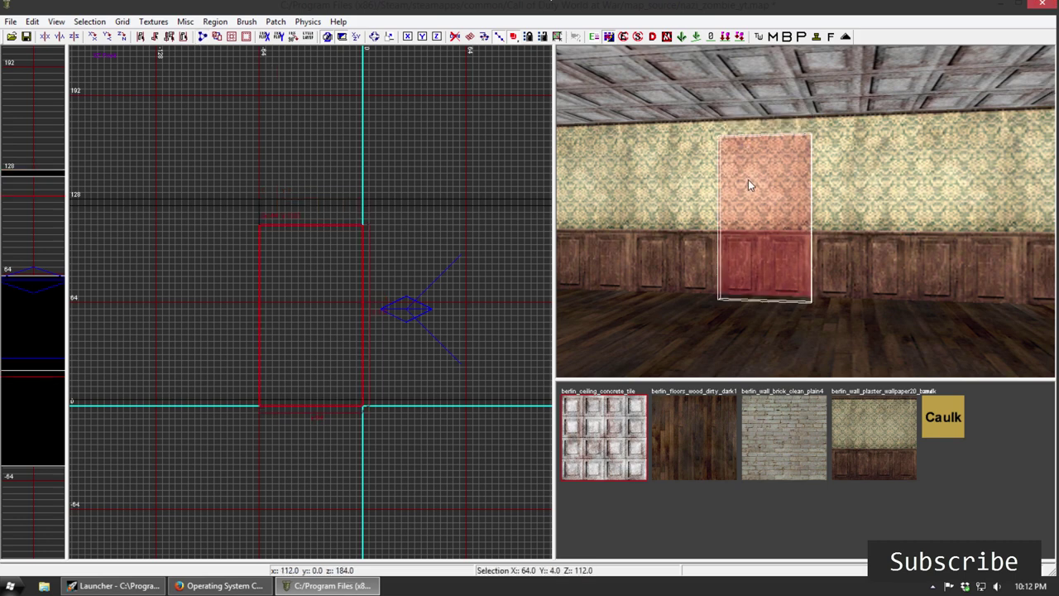
key(BackSpace)
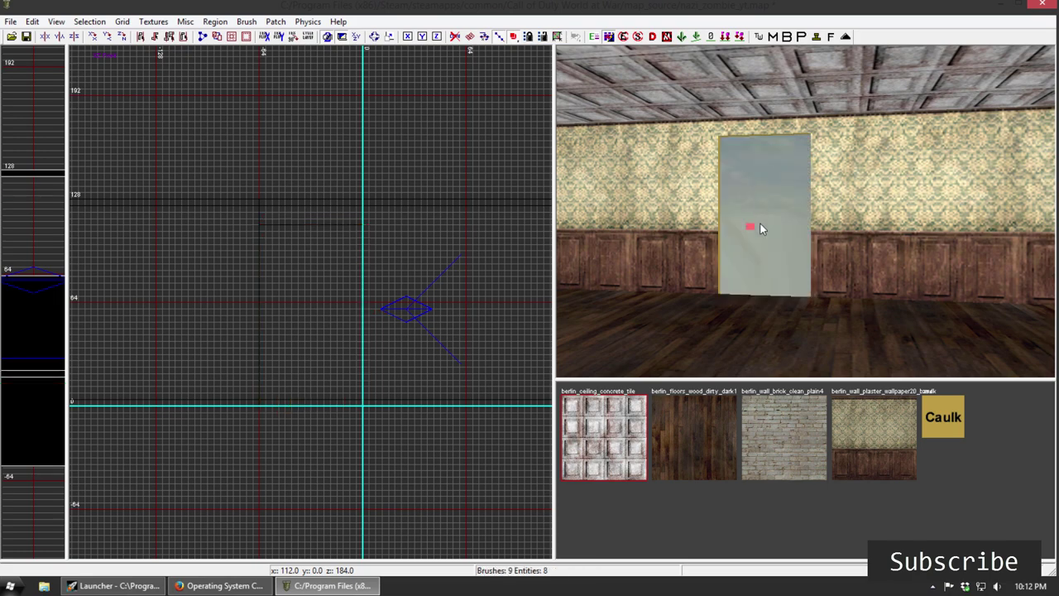
Step: Apply berlin_wall_plaster_wallpaper20_base to the caulked side and overhead faces inside the doorway, and clear the face selection
right_drag(760, 229, 742, 124)
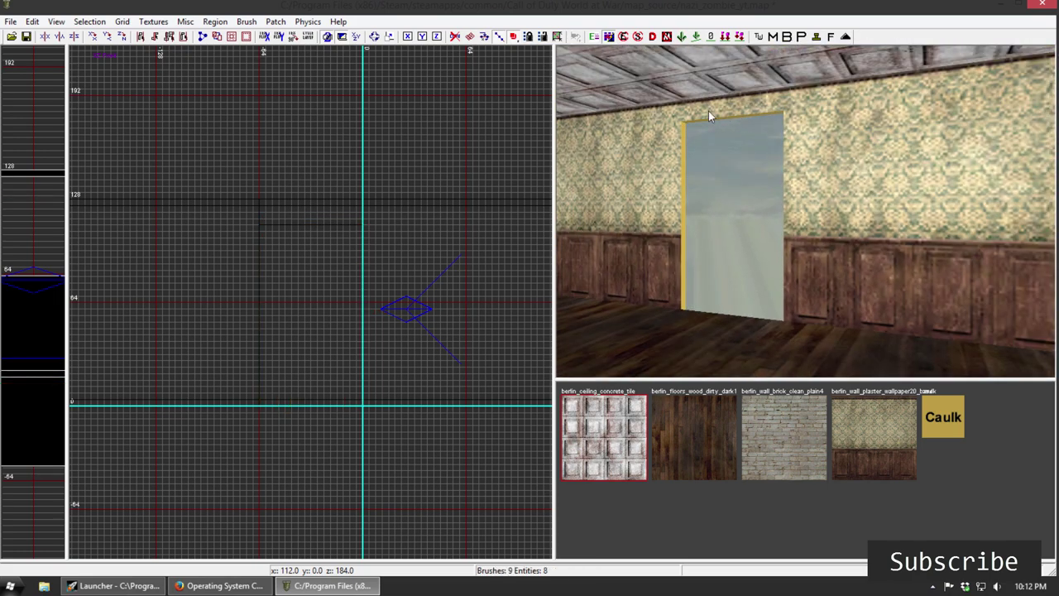
right_drag(726, 323, 832, 323)
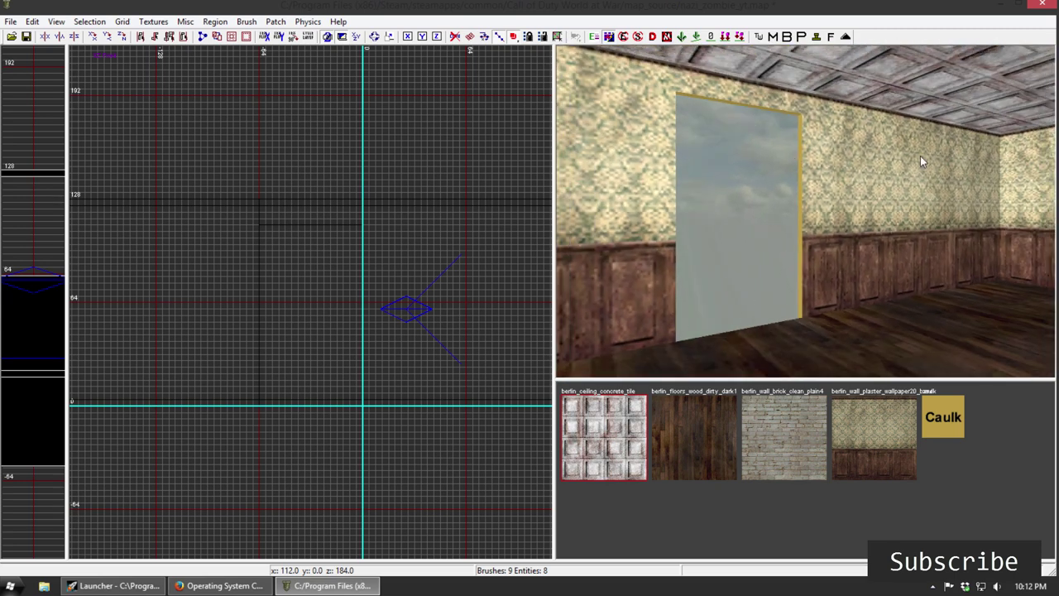
right_drag(941, 267, 894, 236)
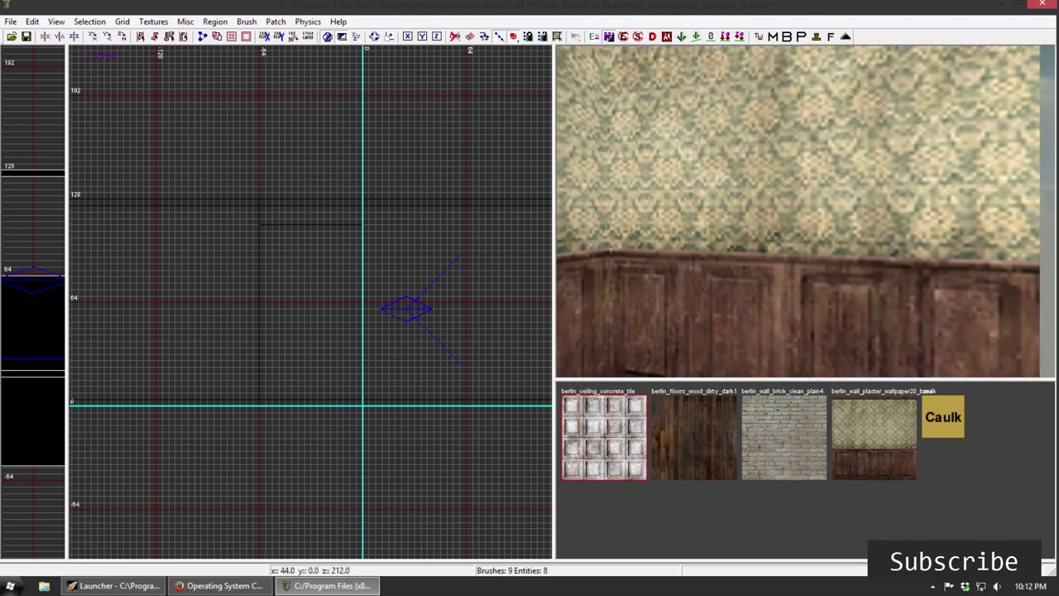
right_drag(804, 211, 749, 290)
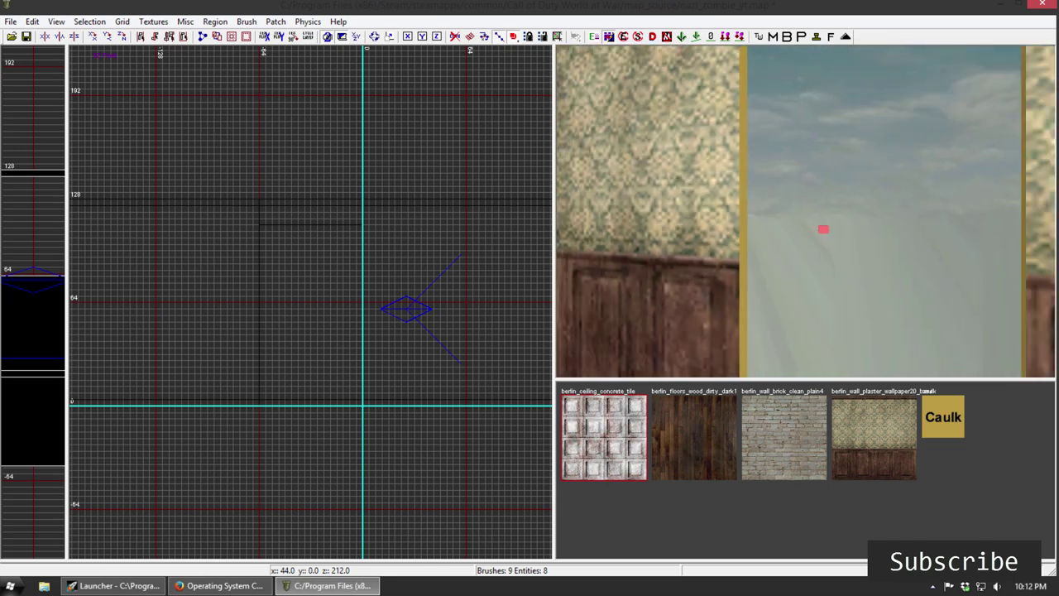
right_drag(823, 229, 925, 259)
ctrl+shift+click(760, 188)
ctrl+shift+click(784, 59)
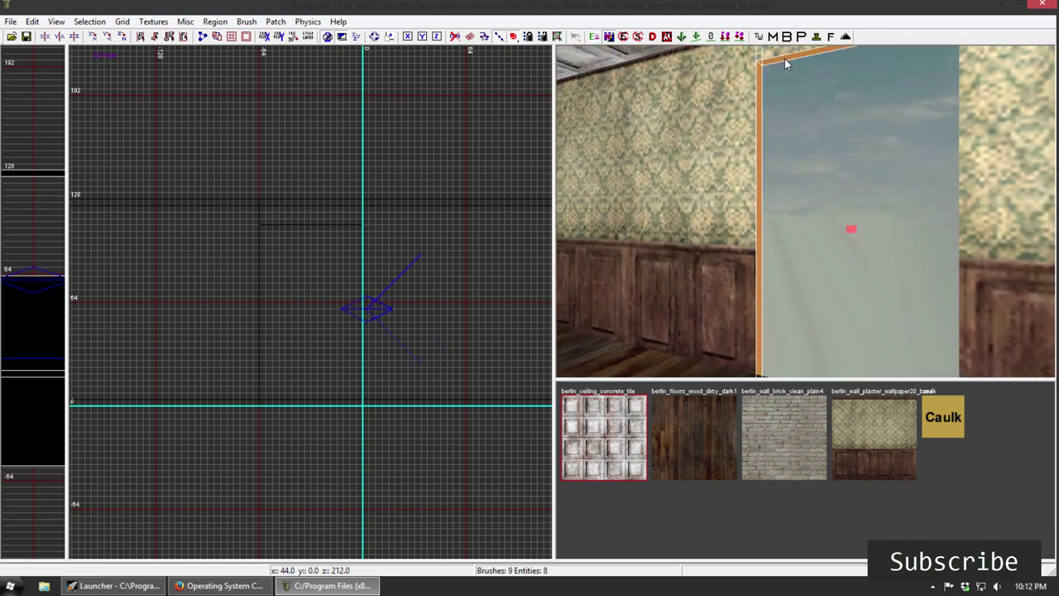
right_drag(784, 59, 852, 50)
shift+click(869, 194)
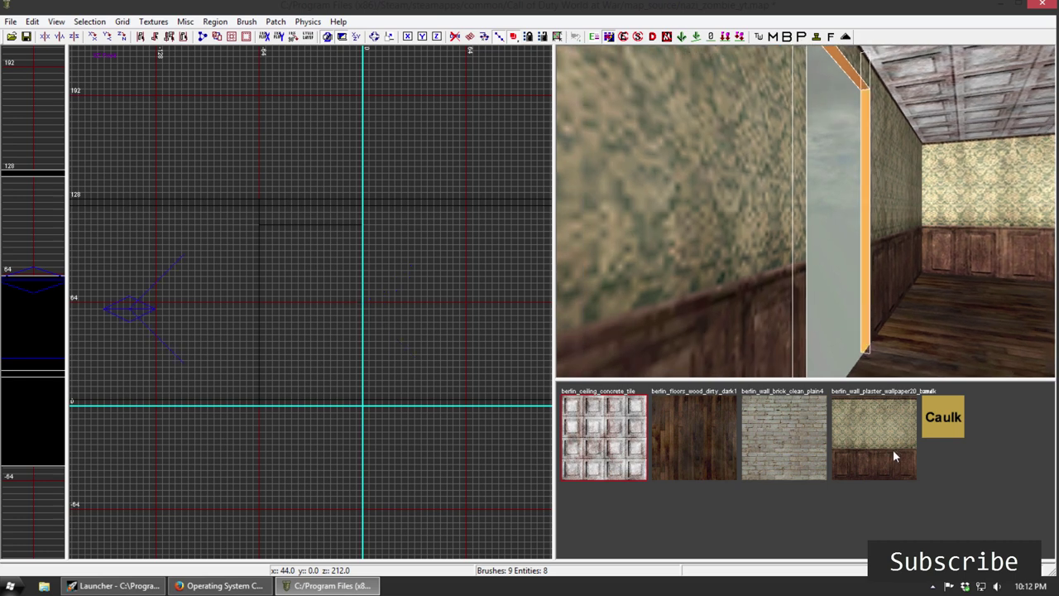
click(884, 430)
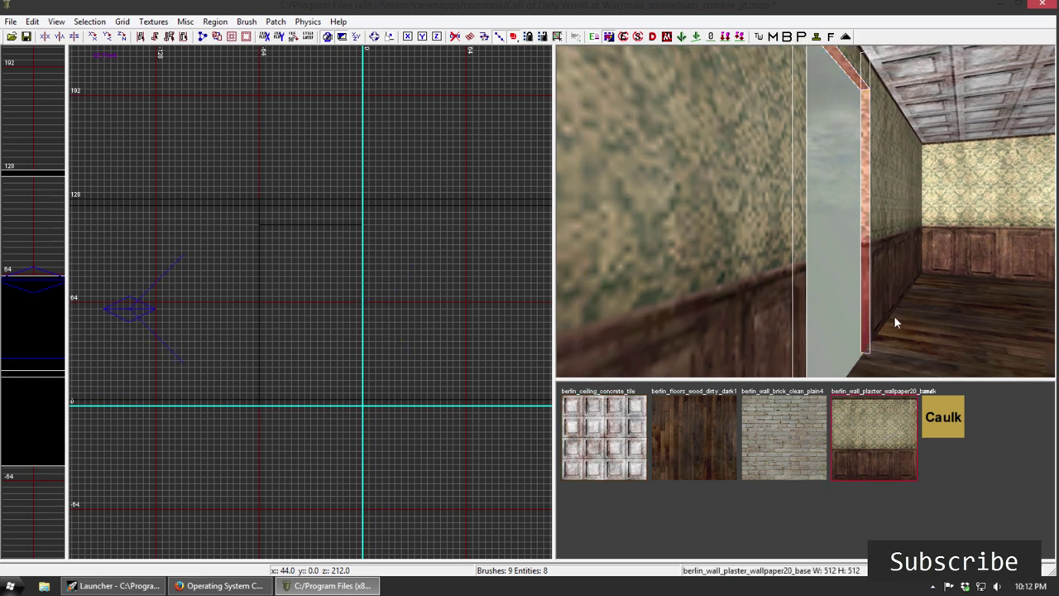
key(Escape)
Step: Duplicate the room's floor brush and move the copy north, outside the doorway
mouse_move(903, 313)
right_down()
mouse_move(917, 312)
mouse_move(913, 252)
mouse_move(819, 238)
mouse_move(806, 264)
mouse_move(886, 321)
right_up()
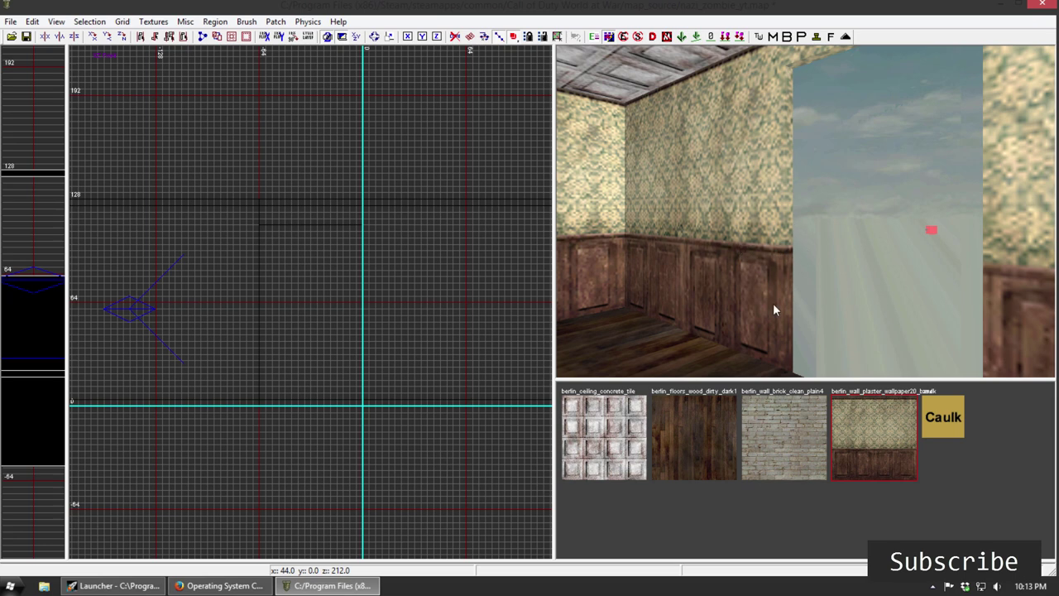
right_drag(855, 273, 890, 306)
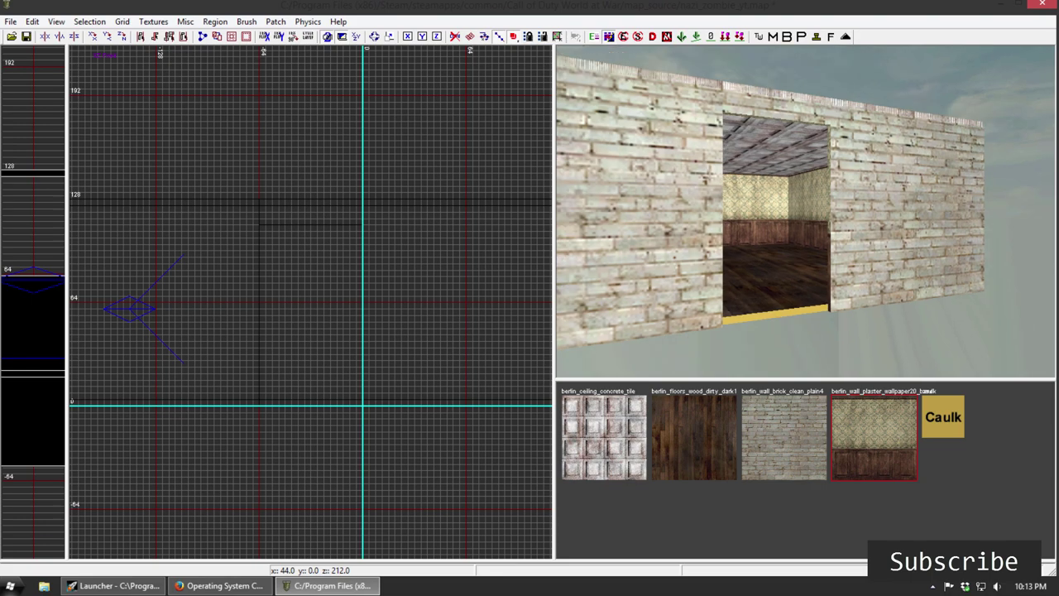
shift+click(785, 295)
right_drag(381, 345, 376, 287)
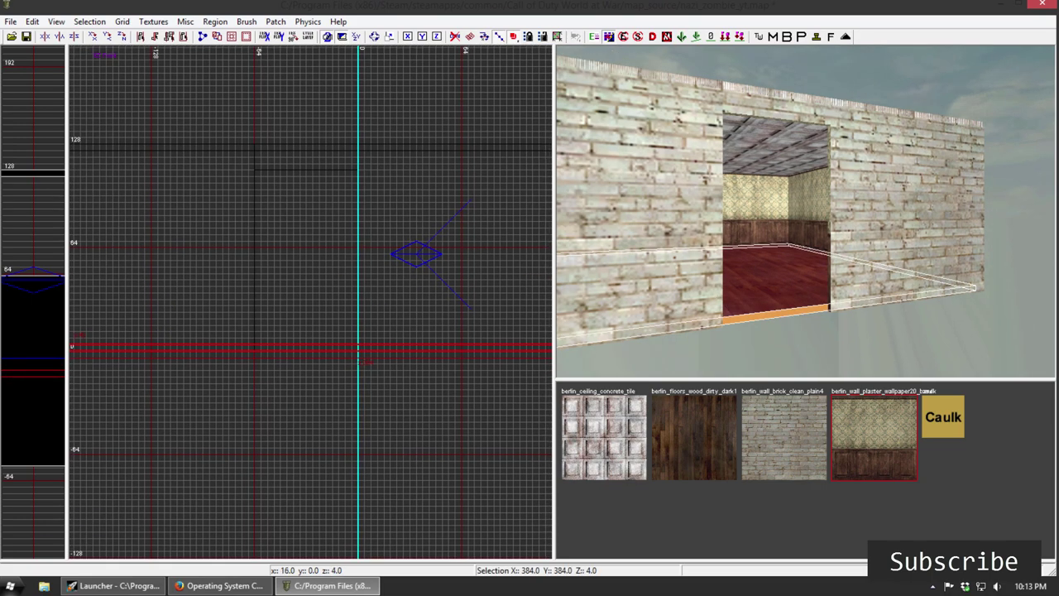
key(ctrl+Tab)
key(ctrl+Tab)
scroll(310, 337, down, 4)
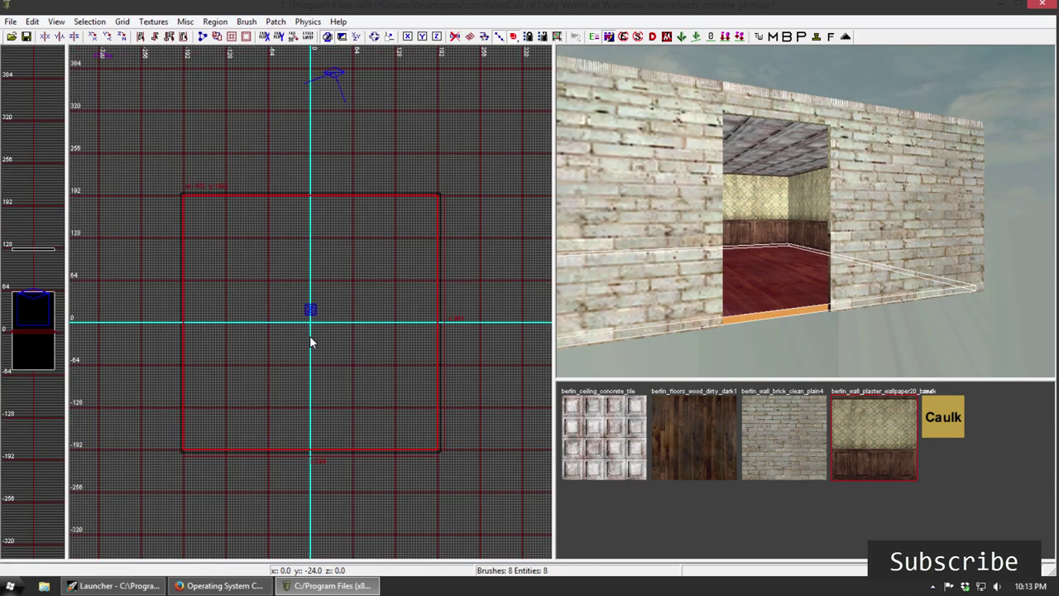
right_drag(315, 347, 302, 257)
mouse_move(329, 300)
mouse_down()
mouse_move(343, 317)
mouse_move(353, 52)
mouse_up()
Step: Position the copied floor brush just outside the doorway wall, with its north edge at y 580
right_drag(336, 298, 355, 341)
scroll(336, 298, up, 2)
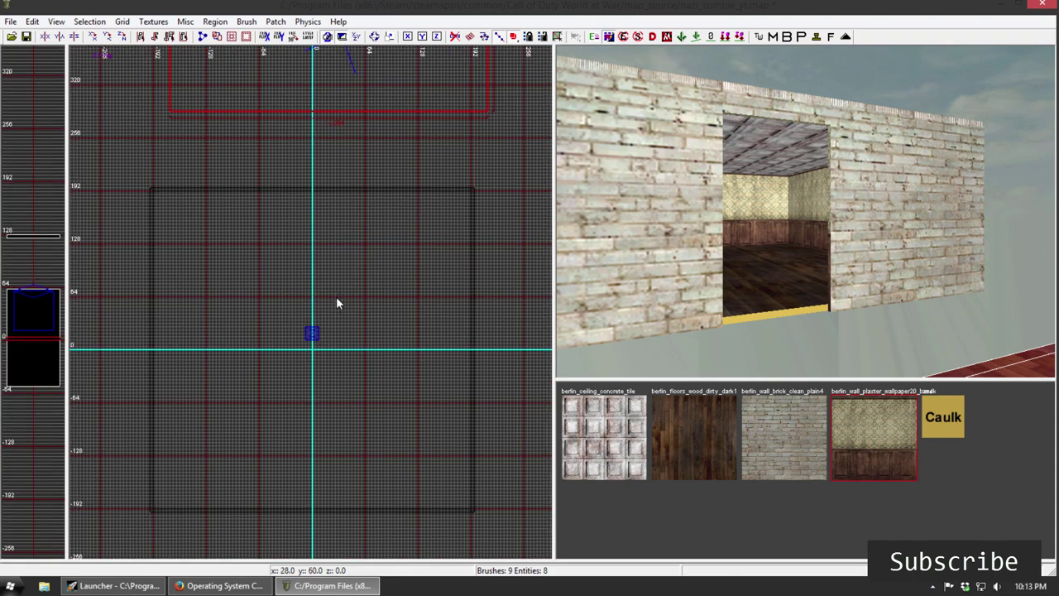
right_drag(352, 258, 369, 344)
scroll(351, 258, down, 2)
mouse_move(352, 141)
mouse_down()
mouse_move(350, 204)
mouse_move(339, 205)
mouse_up()
right_drag(337, 200, 324, 333)
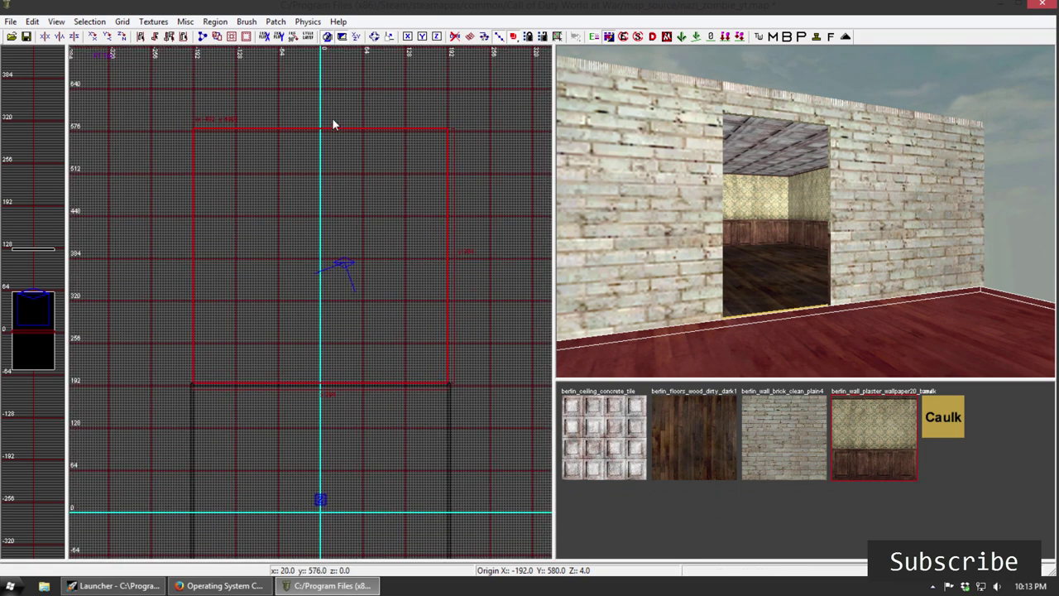
Step: Resize the outdoor floor brush to span x -256 to x 256 with its north edge at y 384, and deselect it
drag(332, 114, 346, 240)
mouse_move(725, 235)
right_down()
mouse_move(769, 234)
mouse_move(745, 248)
mouse_move(725, 235)
right_up()
drag(168, 319, 137, 326)
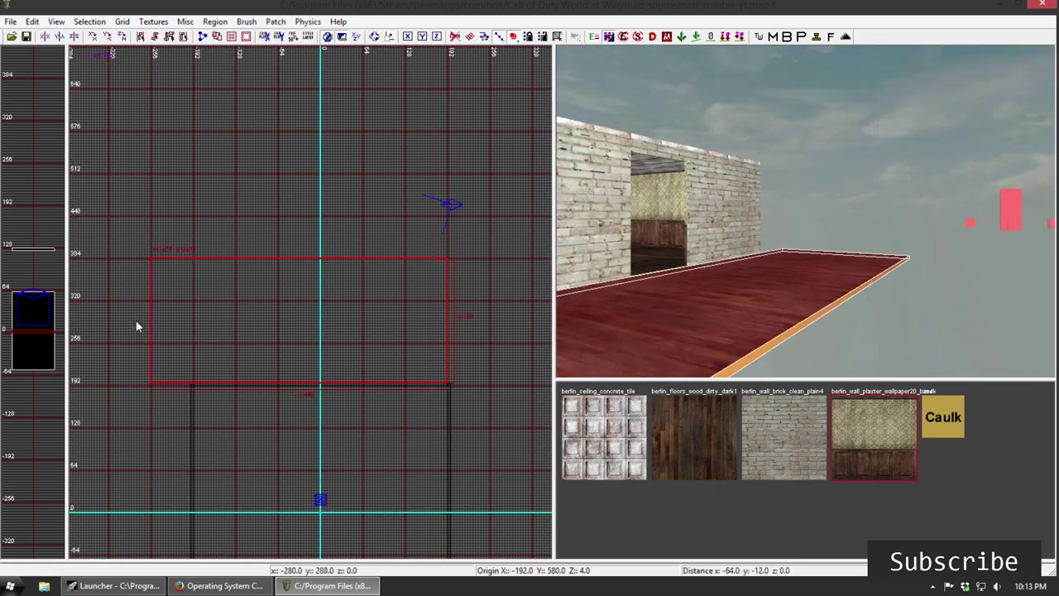
drag(469, 347, 507, 348)
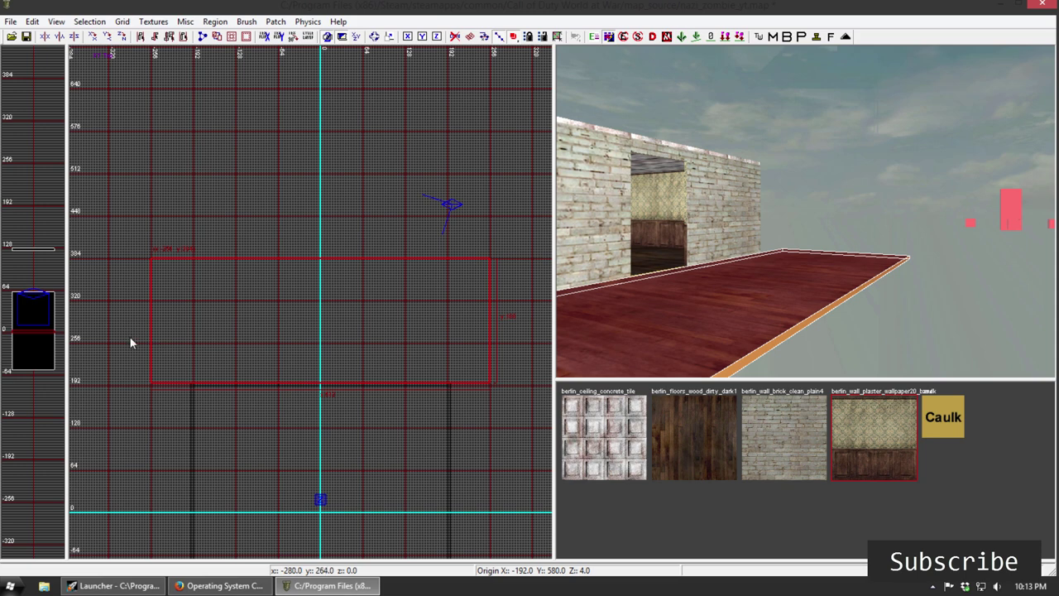
mouse_move(134, 337)
mouse_down()
mouse_move(111, 339)
mouse_move(137, 335)
mouse_up()
key(Escape)
Step: Move the outdoor floor brush 4 units south to close the strip at the doorway threshold, and deselect it
mouse_move(771, 324)
right_down()
mouse_move(765, 273)
mouse_move(771, 325)
right_up()
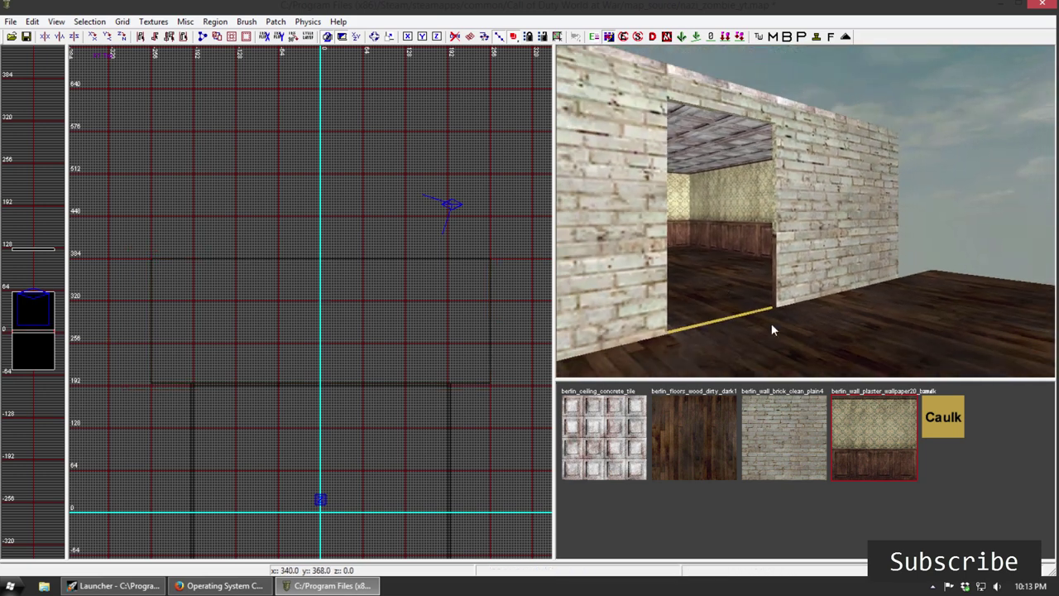
shift+click(771, 329)
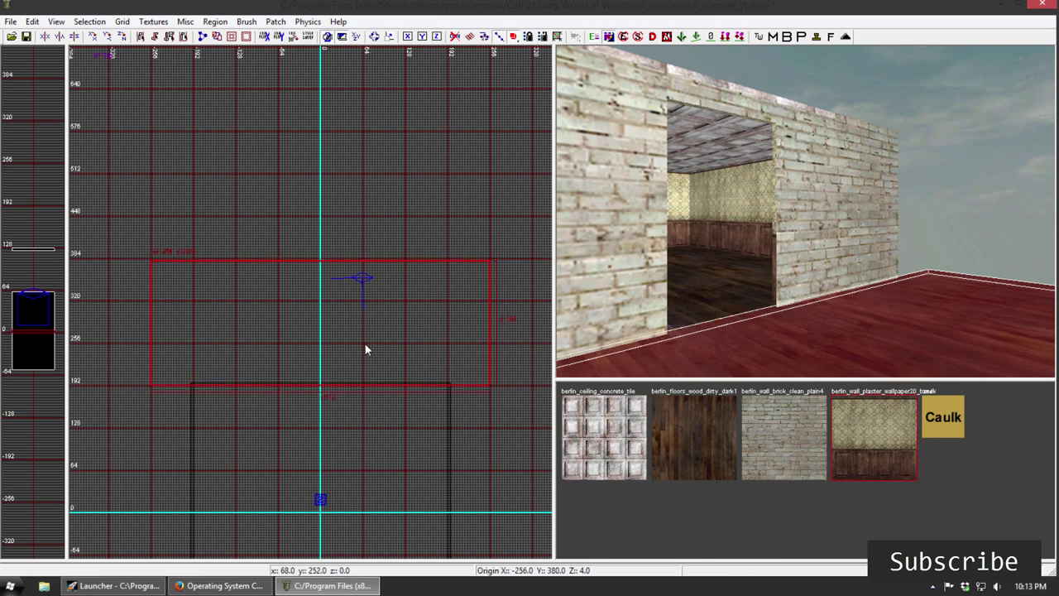
key(Escape)
Step: Apply the berlin_wall_plaster_wallpaper20_base texture to the outdoor faces of all three doorway wall pieces, and deselect them
mouse_move(766, 340)
right_down()
mouse_move(766, 310)
mouse_move(758, 345)
mouse_move(735, 347)
right_up()
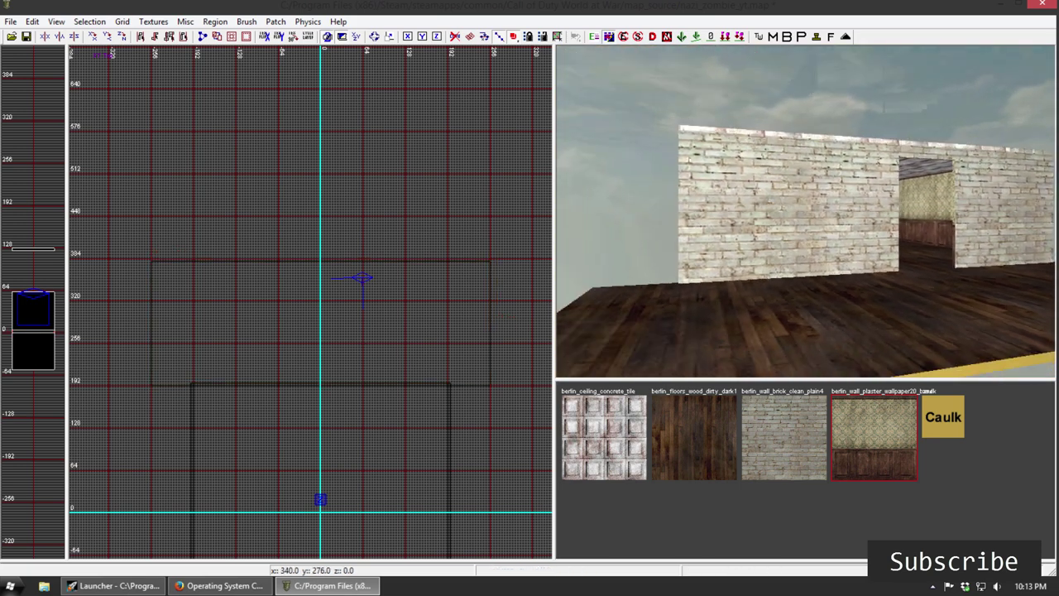
key(Left)
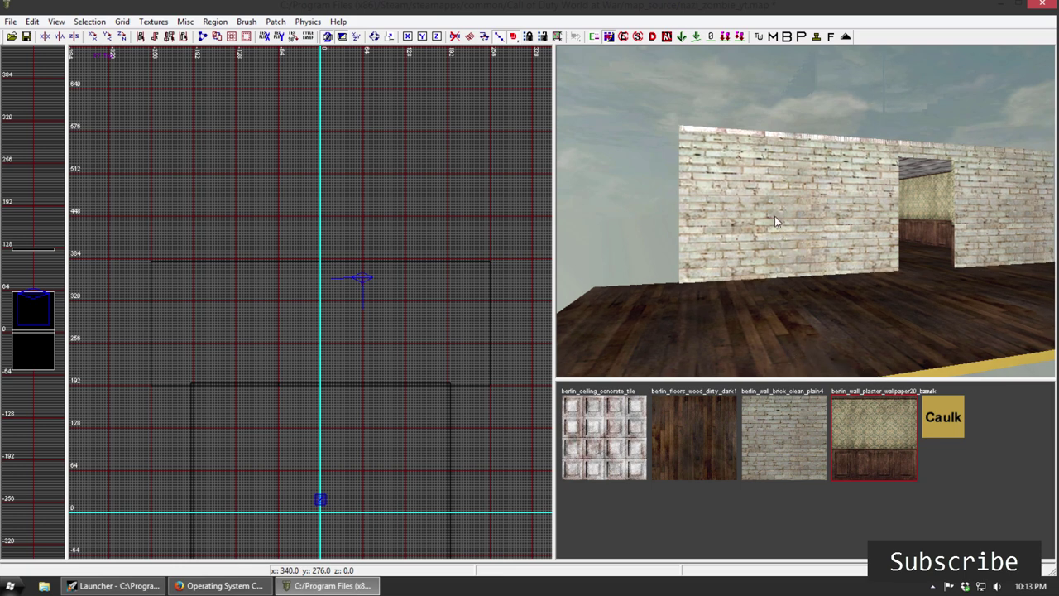
mouse_move(792, 247)
right_down()
mouse_move(811, 233)
mouse_move(799, 256)
right_up()
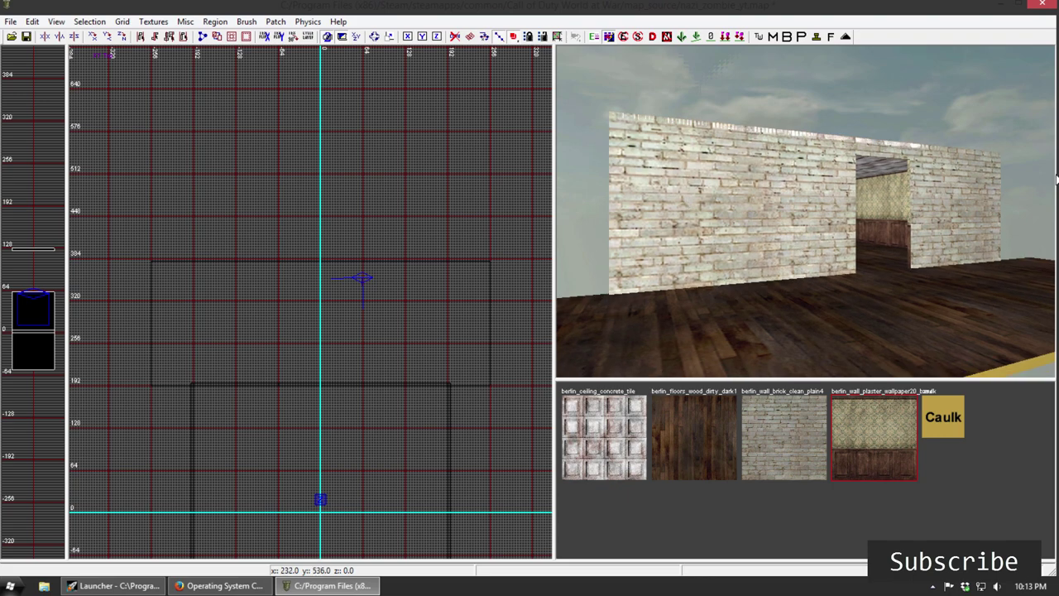
right_drag(822, 303, 814, 223)
right_drag(822, 273, 809, 301)
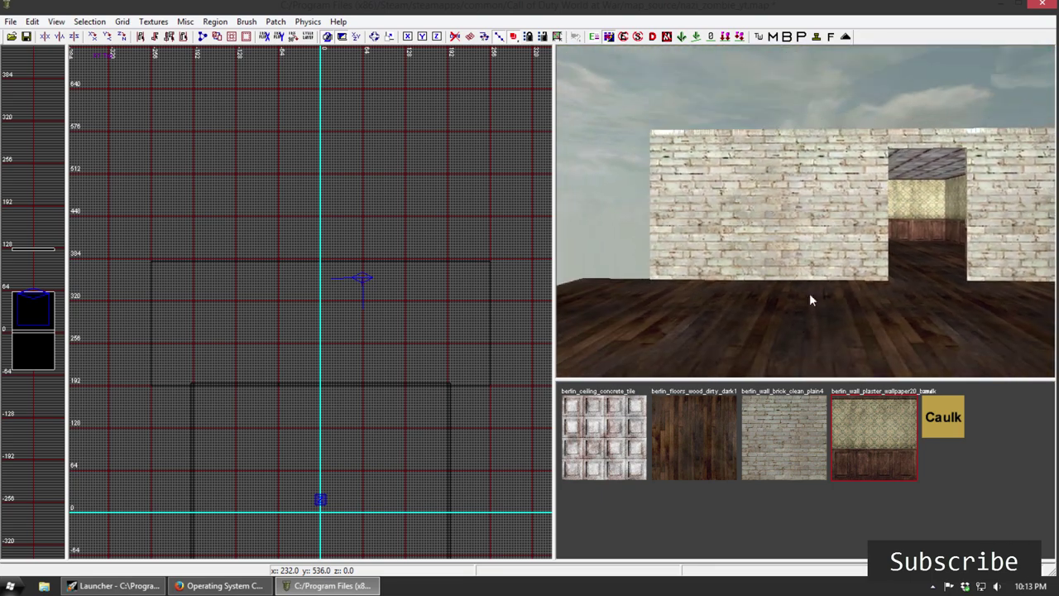
shift+click(797, 219)
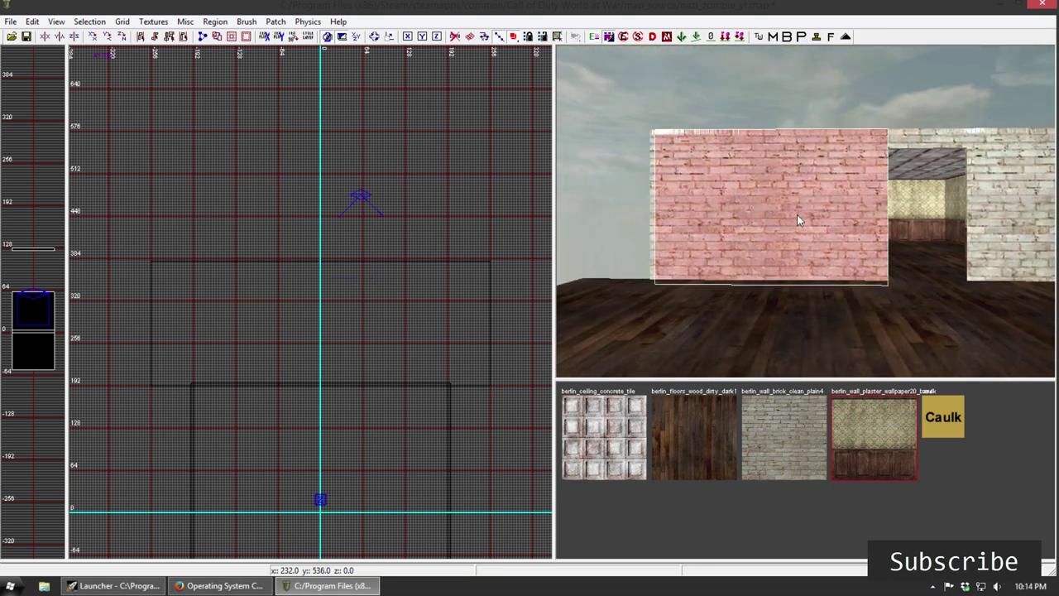
shift+click(945, 145)
shift+click(974, 165)
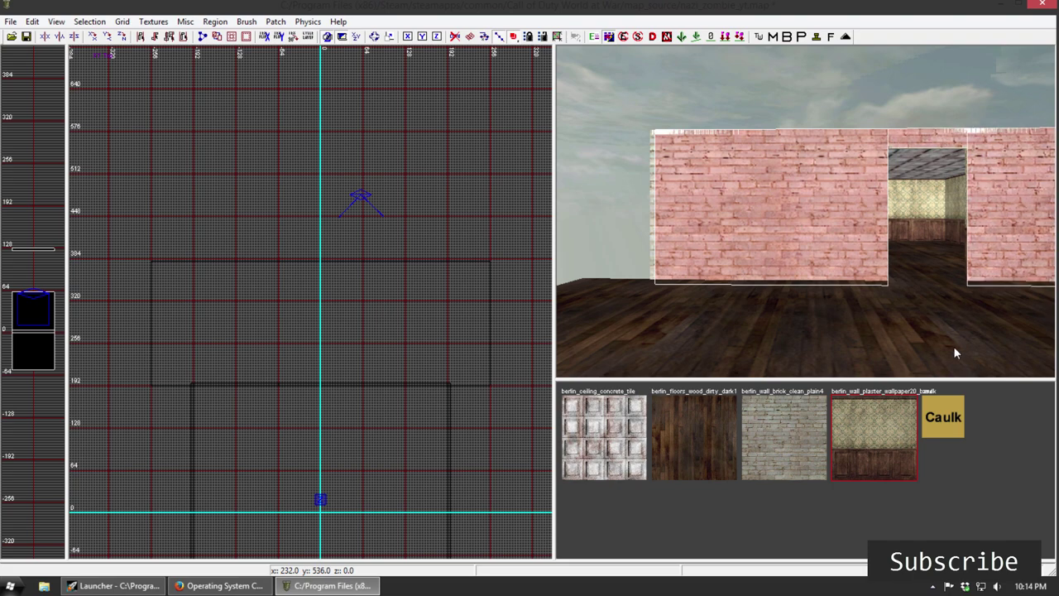
click(887, 446)
key(Escape)
Step: Duplicate the room's east wall brush and move the copy to the outdoor floor's east edge at x 256
right_drag(914, 220, 876, 223)
right_drag(806, 211, 670, 240)
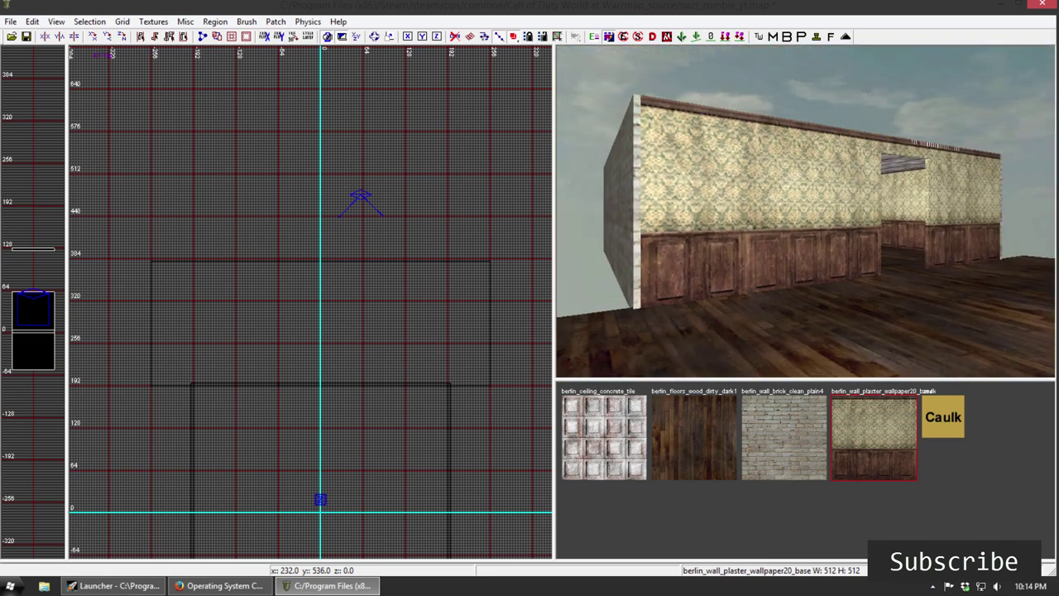
shift+click(624, 247)
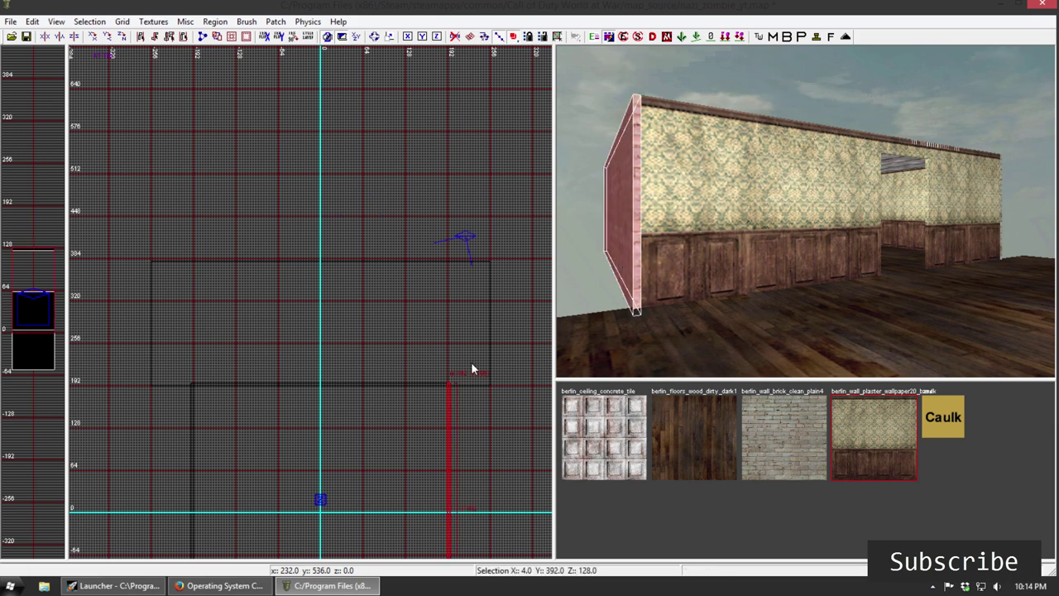
mouse_move(476, 424)
right_down()
mouse_move(454, 393)
mouse_move(464, 390)
right_up()
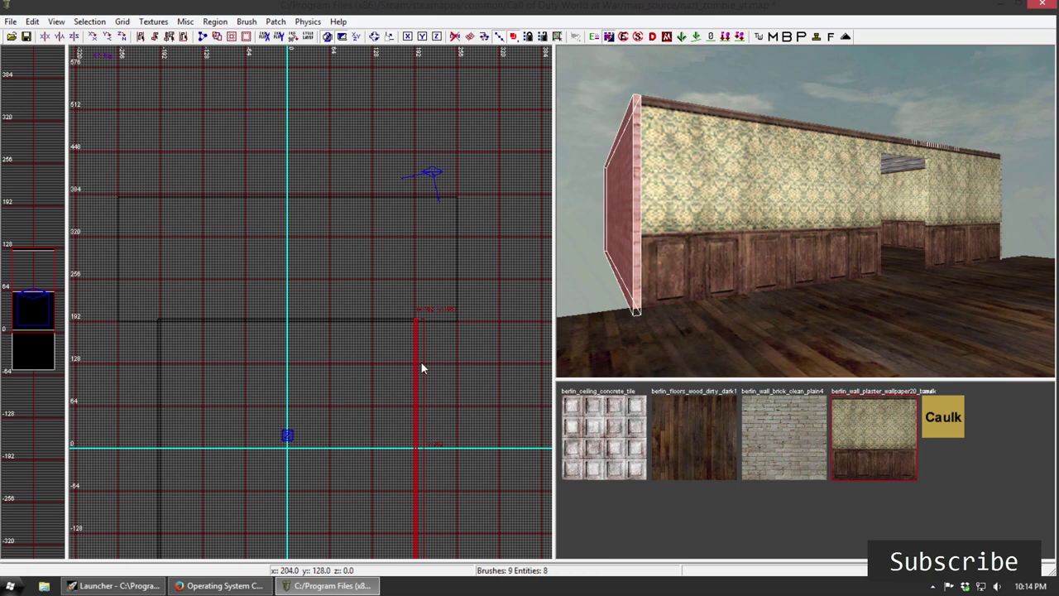
mouse_move(417, 362)
mouse_down()
mouse_move(449, 347)
mouse_move(460, 231)
mouse_move(458, 241)
mouse_up()
Step: Resize the copied east wall so that it runs only from the outdoor floor's north edge to its south edge
right_drag(637, 285, 630, 291)
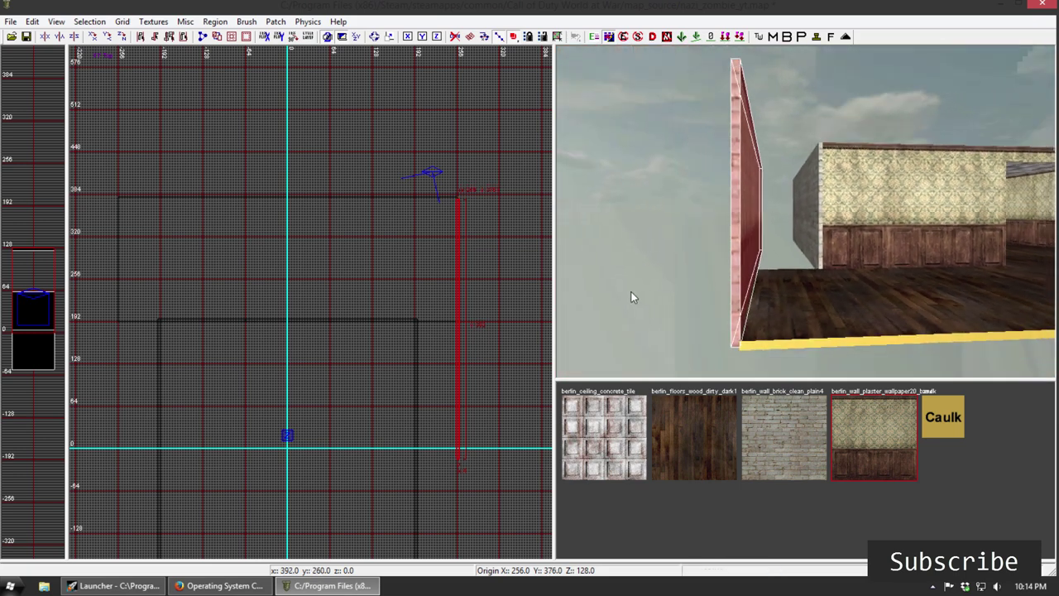
mouse_move(461, 187)
mouse_down()
mouse_move(463, 203)
mouse_move(460, 181)
mouse_up()
drag(467, 477, 462, 331)
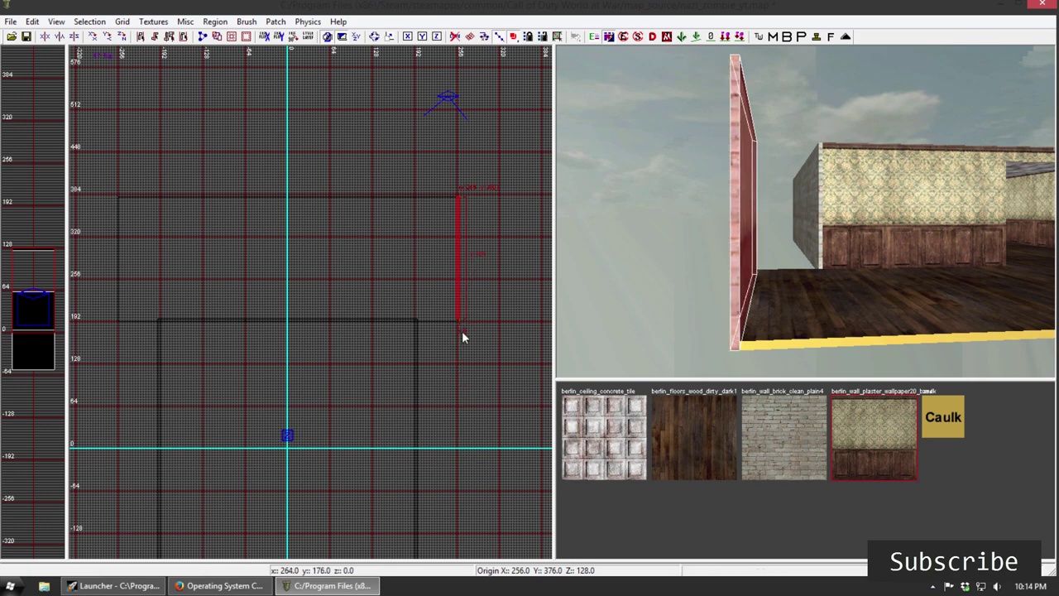
Step: Rotate the copied east wall about the Z axis in 90-degree steps until its wallpaper faces the outdoor floor
click(122, 37)
click(122, 37)
click(121, 36)
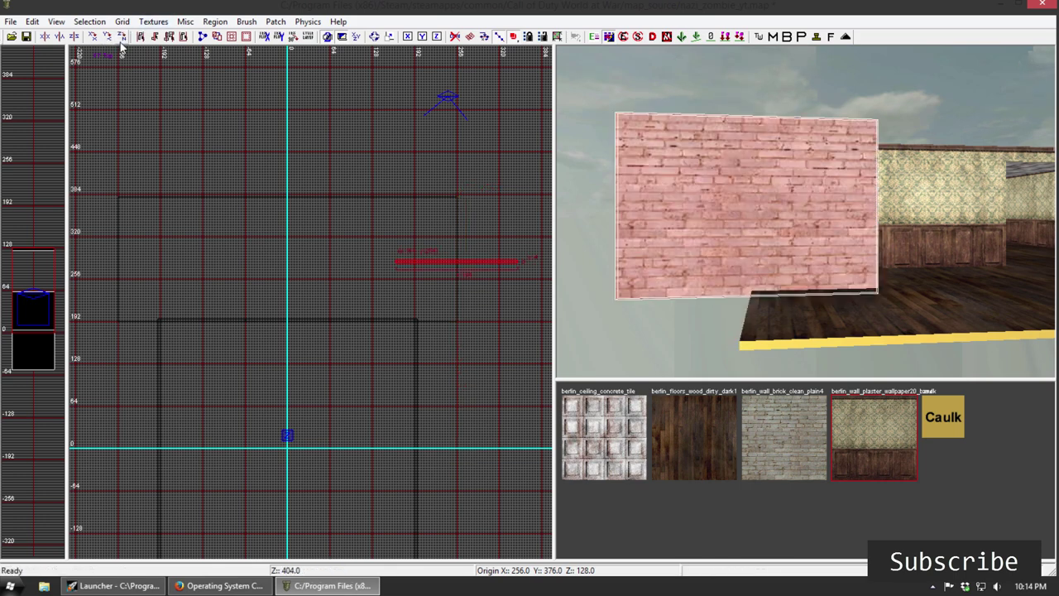
click(122, 36)
click(122, 37)
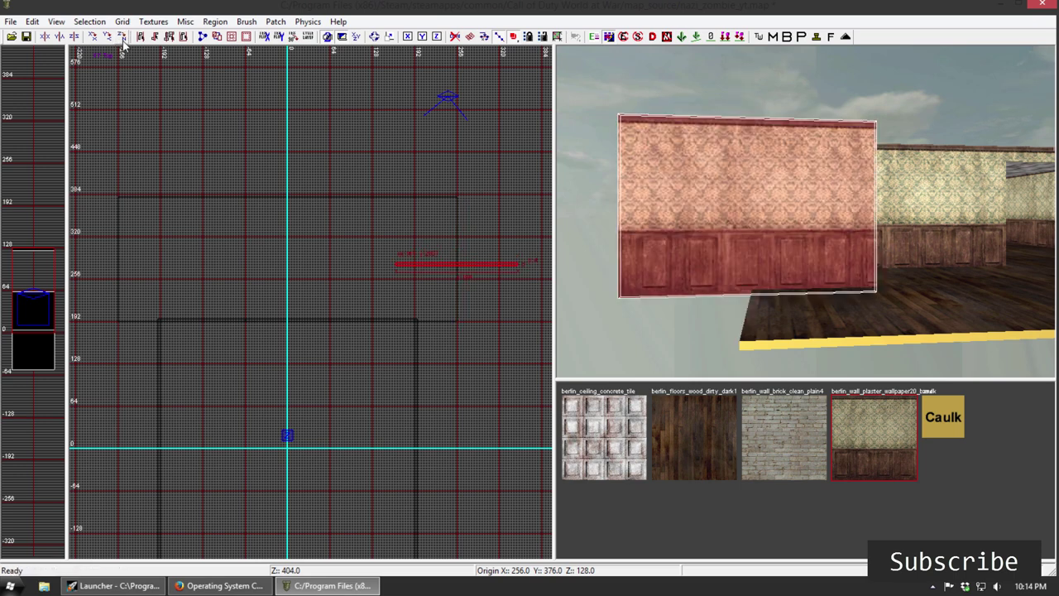
click(122, 36)
click(121, 36)
click(121, 37)
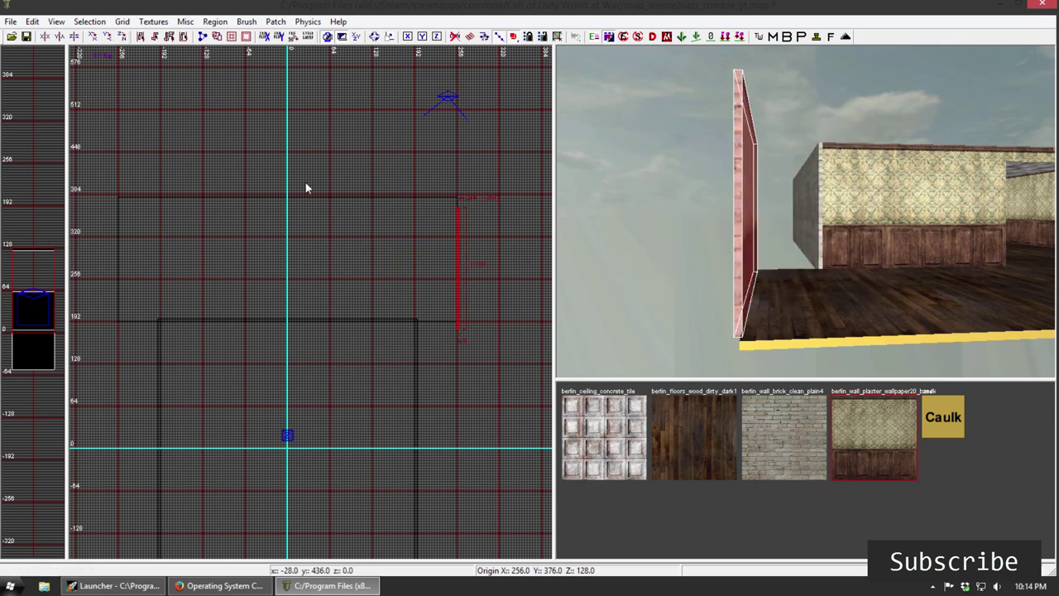
Step: Realign the copied east wall so its ends meet the outdoor floor's north and south edges
drag(458, 313, 459, 311)
right_drag(785, 327, 785, 327)
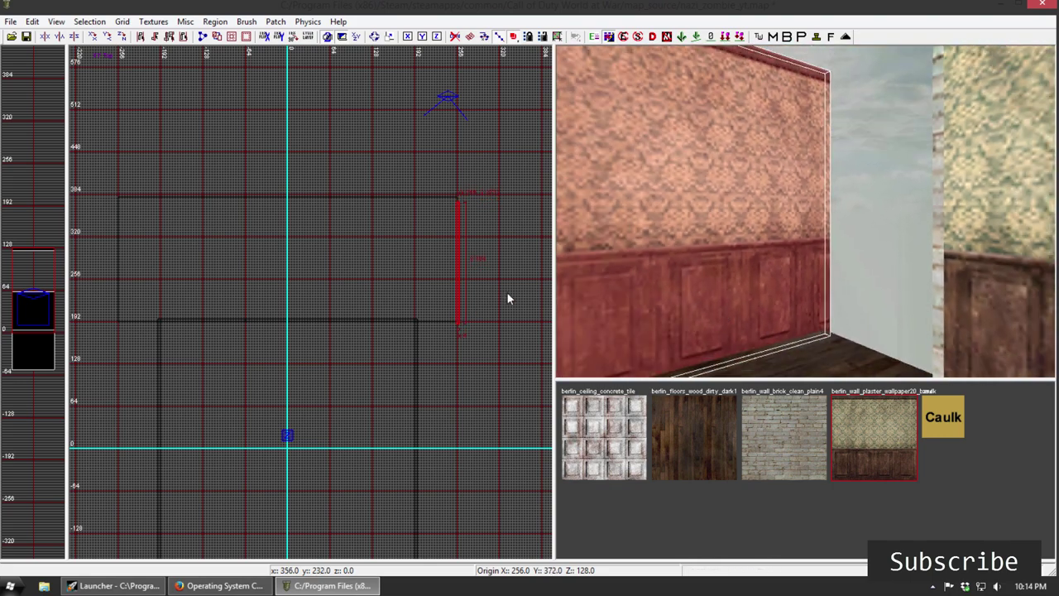
scroll(460, 337, up, 2)
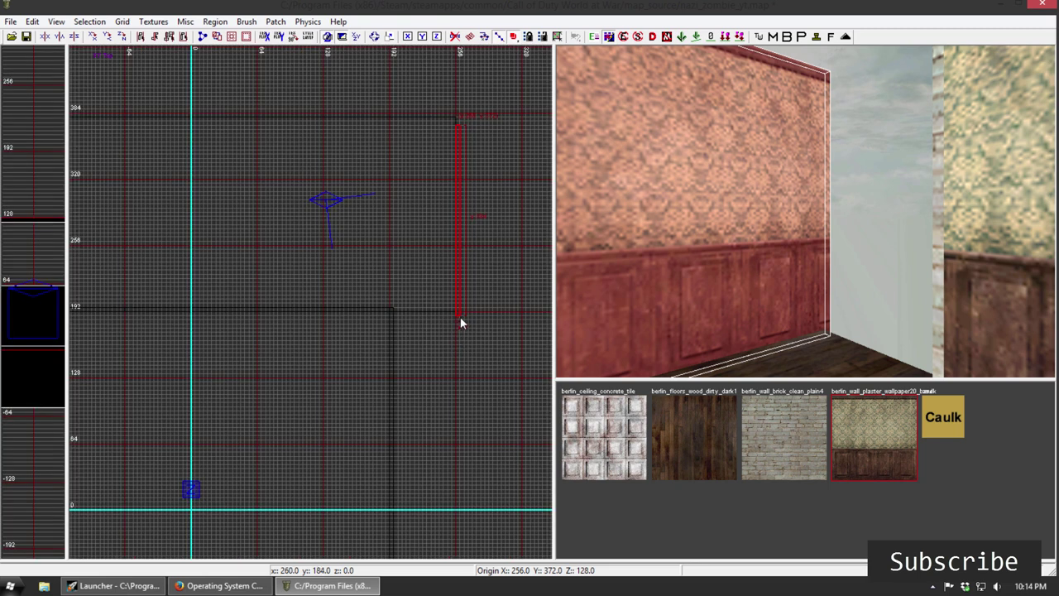
drag(461, 318, 461, 313)
drag(460, 113, 460, 107)
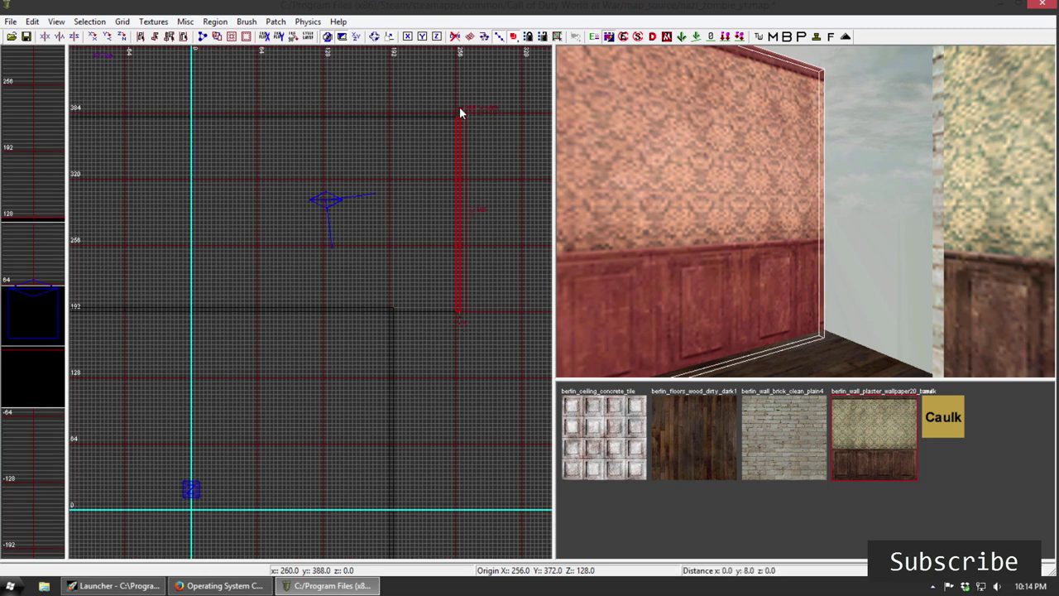
Step: Duplicate the outdoor area's east wall and move the copy to the floor's west edge at x -256, y 380
key(space)
drag(464, 245, 266, 236)
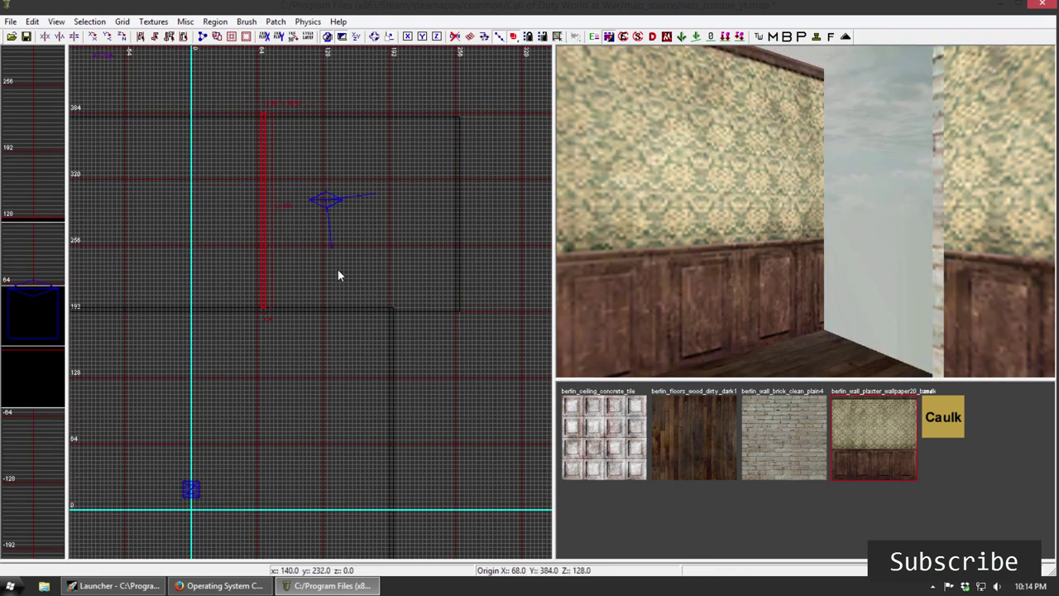
mouse_move(338, 270)
right_down()
mouse_move(435, 330)
mouse_move(523, 364)
right_up()
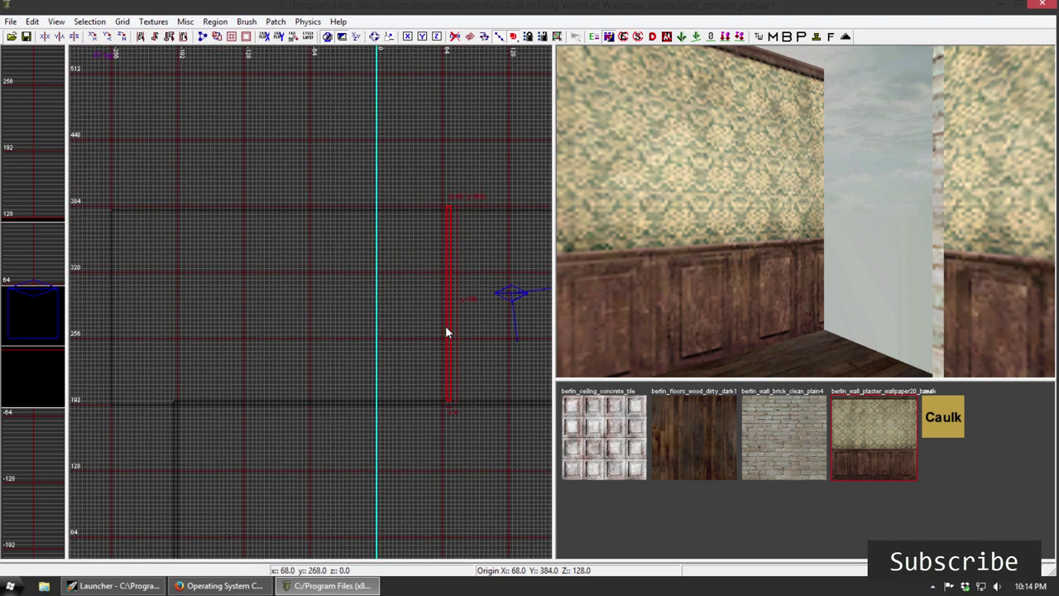
mouse_move(445, 325)
mouse_down()
mouse_move(99, 335)
mouse_move(207, 342)
mouse_move(202, 334)
mouse_up()
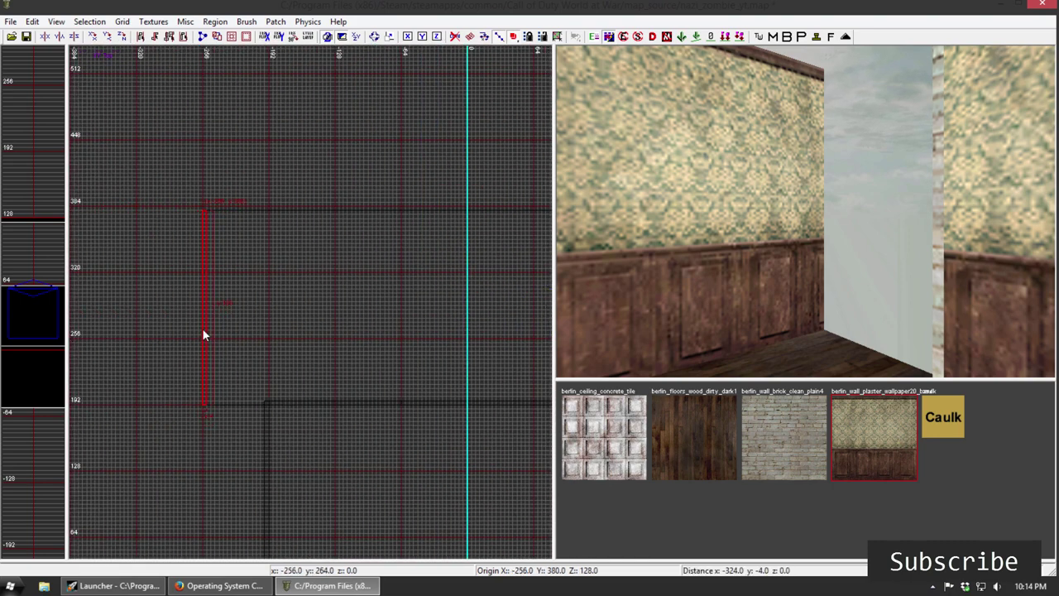
Step: Rotate the outdoor west wall 180 degrees about the Z axis, align it at x -260, y 380, and deselect it
double_click(122, 35)
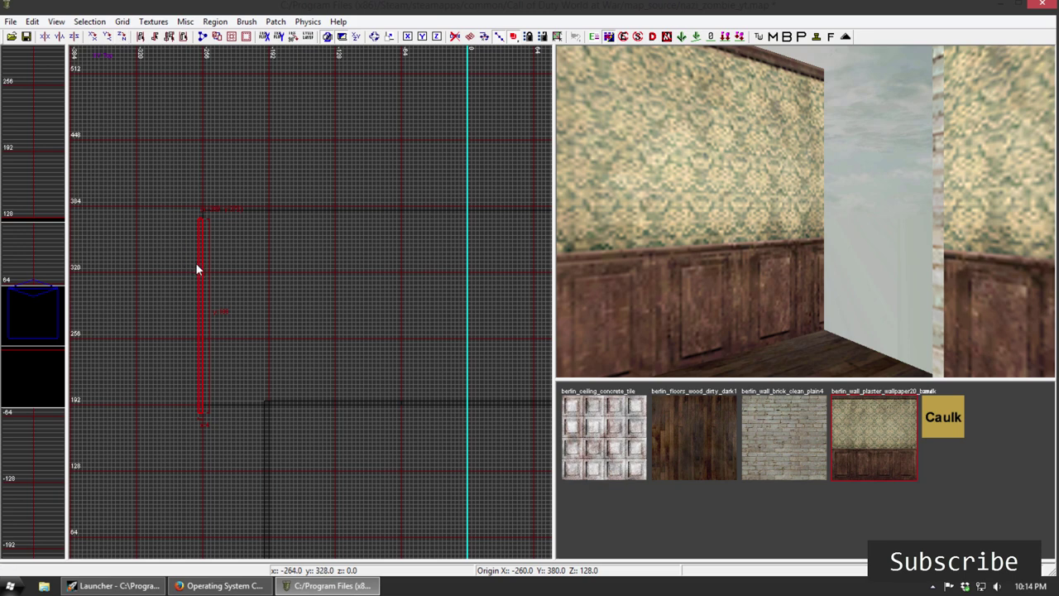
mouse_move(199, 262)
mouse_down()
mouse_move(217, 272)
mouse_move(204, 262)
mouse_up()
right_drag(675, 288, 786, 353)
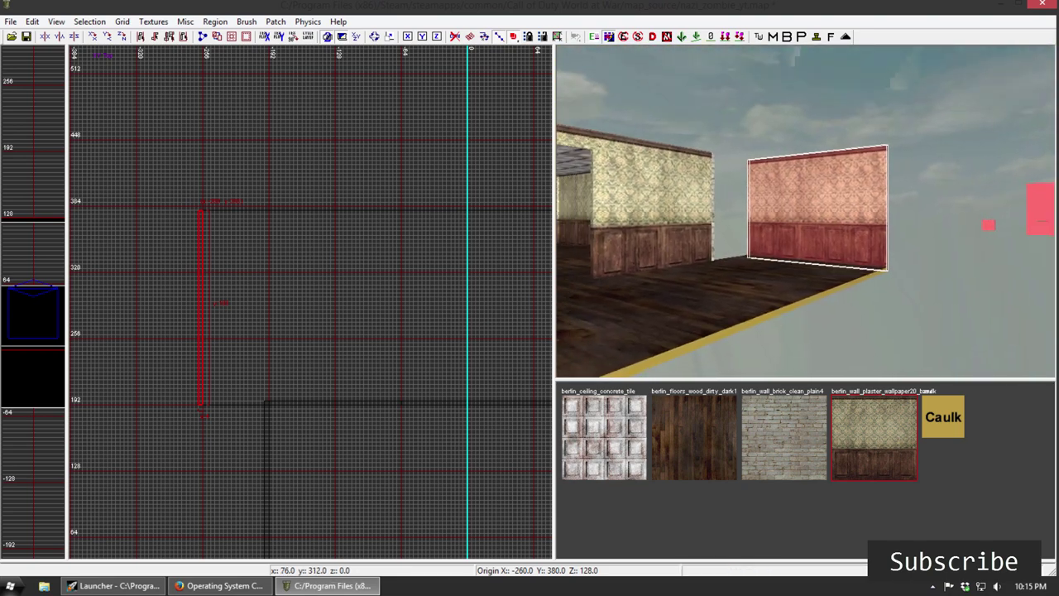
key(Escape)
Step: Apply the berlin_wall_plaster_wallpaper20_base texture to the brick end faces of the room's side walls facing the outdoor area
key(Up)
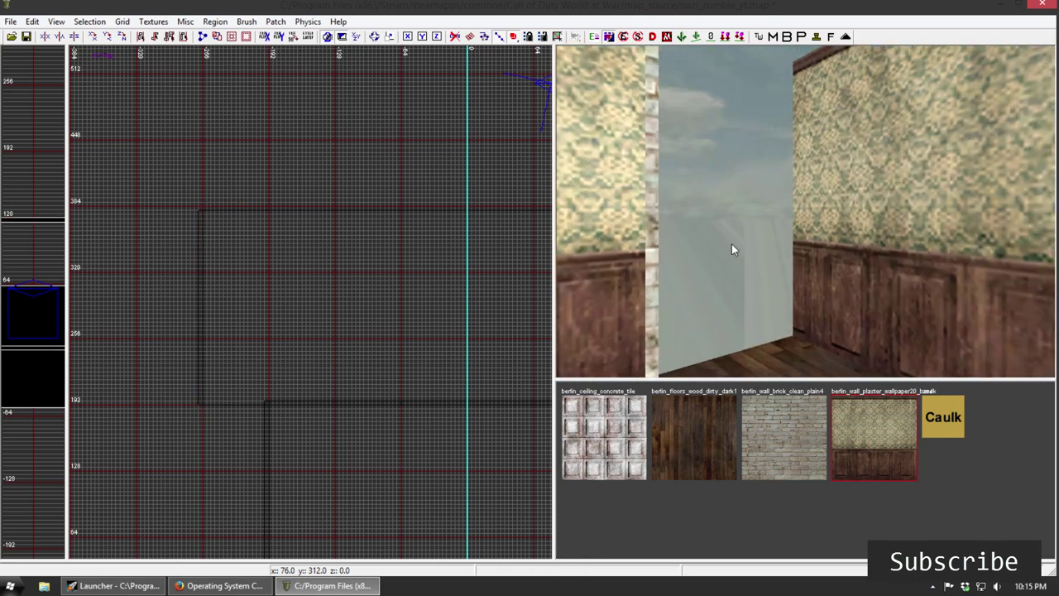
ctrl+shift+click(652, 250)
right_drag(653, 249, 600, 261)
right_click(626, 248)
ctrl+shift+click(732, 241)
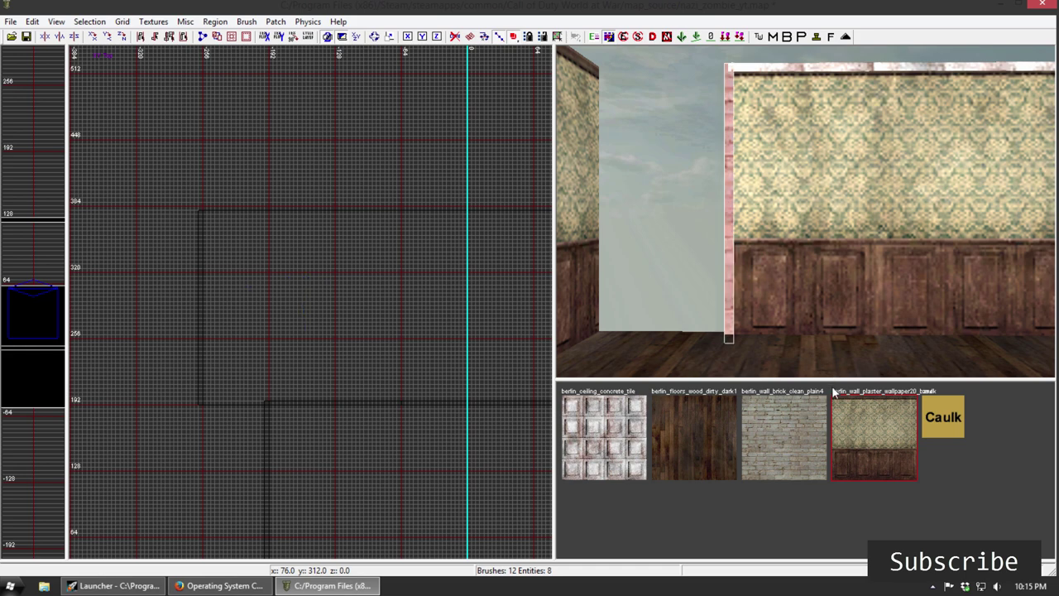
key(Escape)
Step: Try stretching the east part of the doorway wall to the outdoor area's east wall, and undo the stretch
right_drag(745, 310, 705, 273)
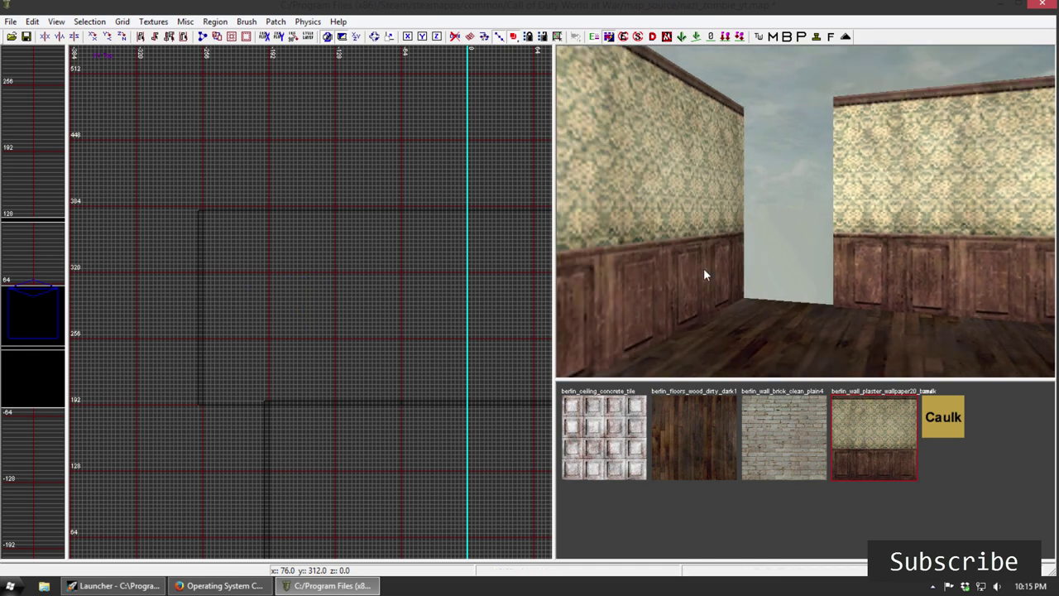
shift+click(698, 277)
key(Escape)
shift+click(865, 305)
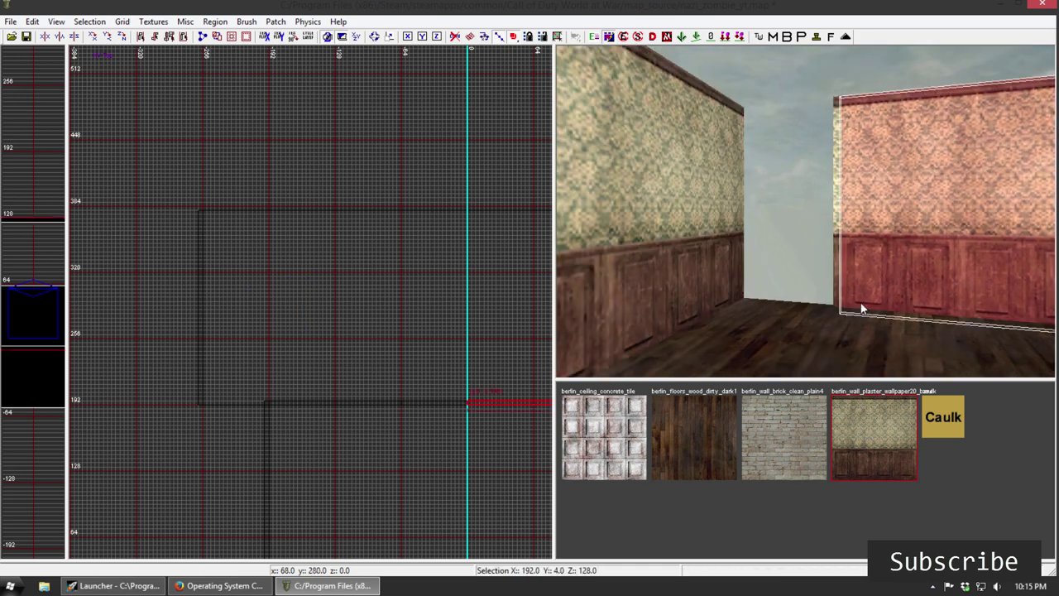
right_drag(426, 397, 303, 364)
drag(403, 336, 487, 337)
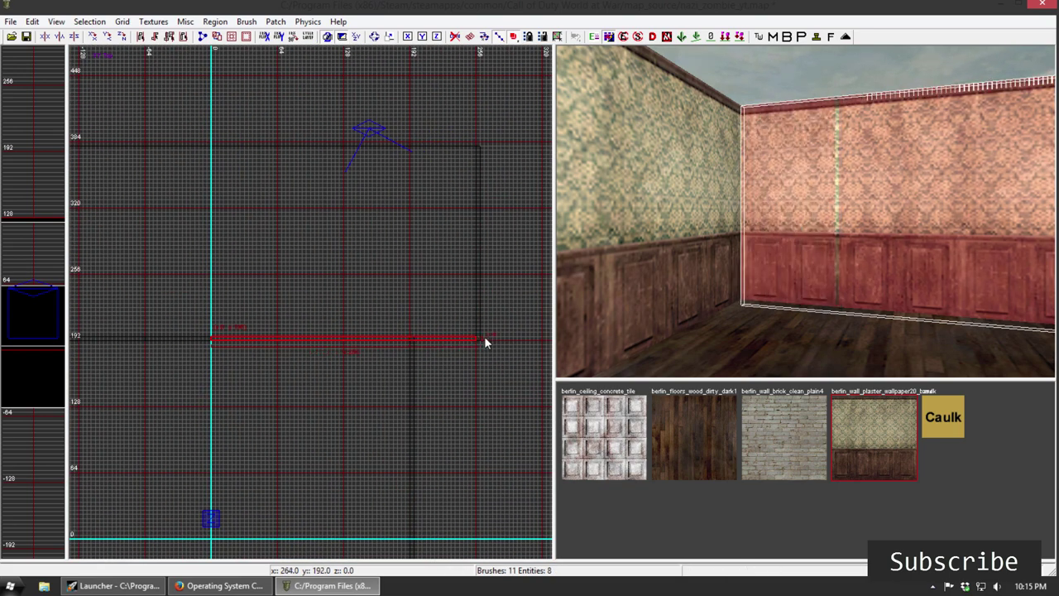
right_click(676, 297)
mouse_move(946, 226)
right_down()
mouse_move(926, 166)
mouse_move(946, 226)
right_up()
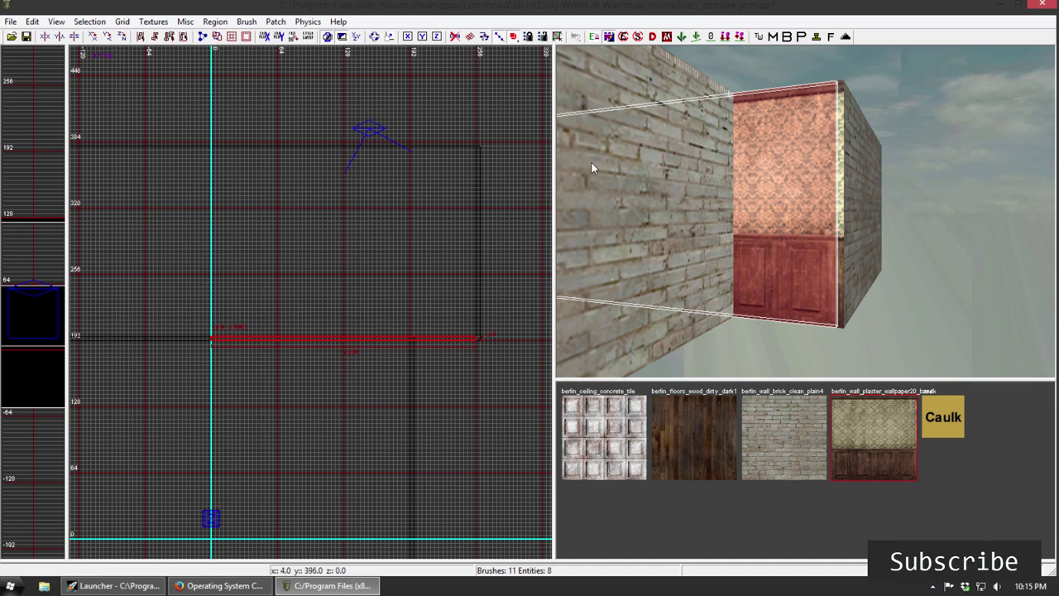
key(ctrl+z)
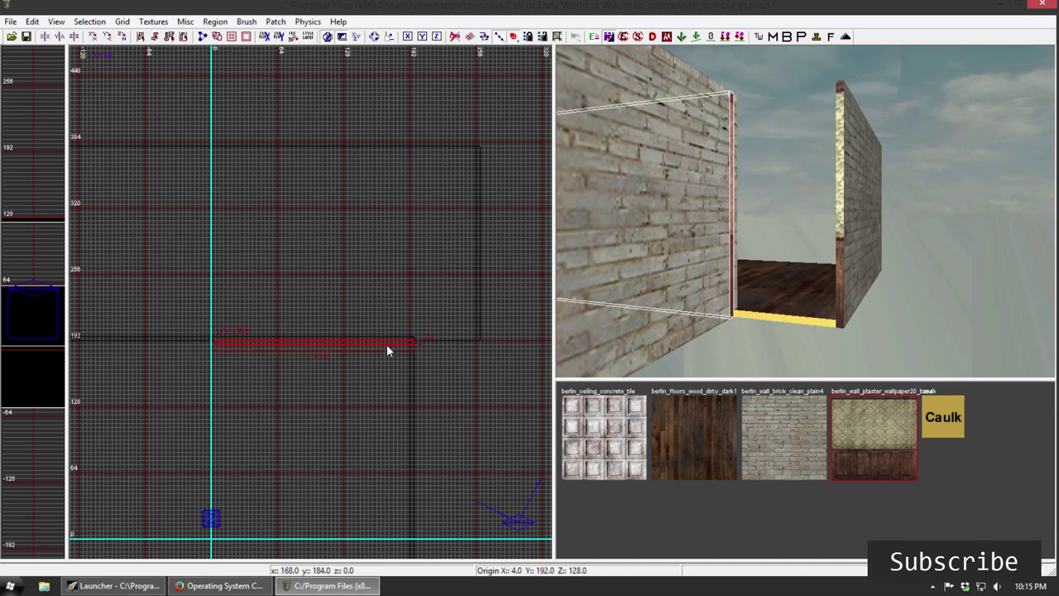
Step: Duplicate the east doorway wall piece, resize the copy to fill the gap up to the outdoor east wall, and deselect it
mouse_move(384, 341)
mouse_down()
mouse_move(451, 344)
mouse_move(444, 337)
mouse_up()
drag(254, 337, 392, 338)
mouse_move(806, 308)
right_down()
mouse_move(806, 289)
mouse_move(773, 249)
mouse_move(827, 240)
mouse_move(819, 291)
mouse_move(839, 296)
mouse_move(839, 248)
mouse_move(799, 259)
right_up()
key(Escape)
Step: Apply the berlin_wall_brick_clean_plain4 texture to the filler wall's exterior face and the adjoining end face of the outdoor east wall
ctrl+shift+click(798, 264)
click(768, 451)
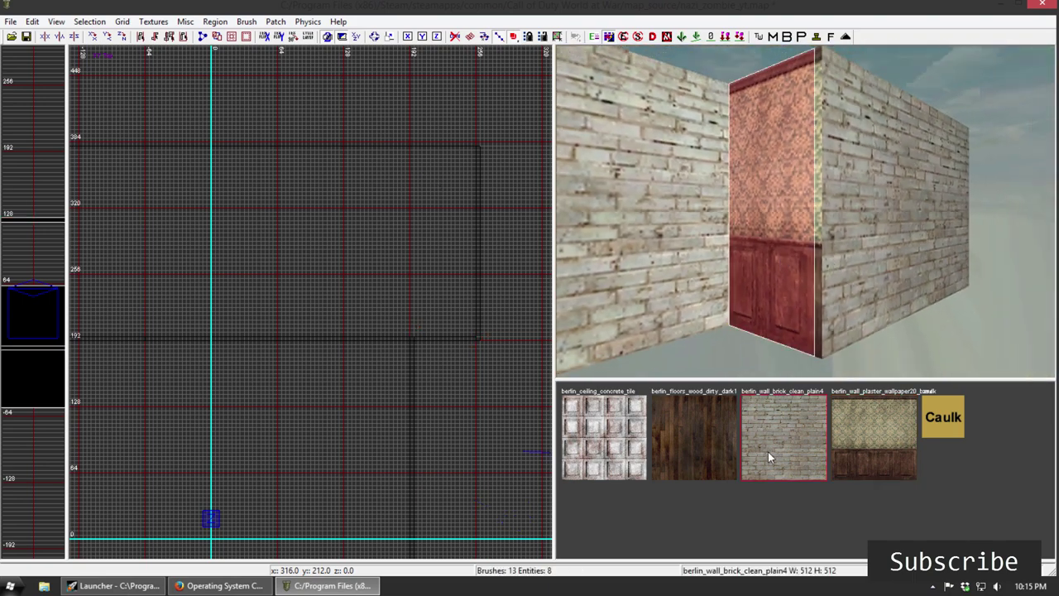
ctrl+shift+click(820, 280)
click(789, 405)
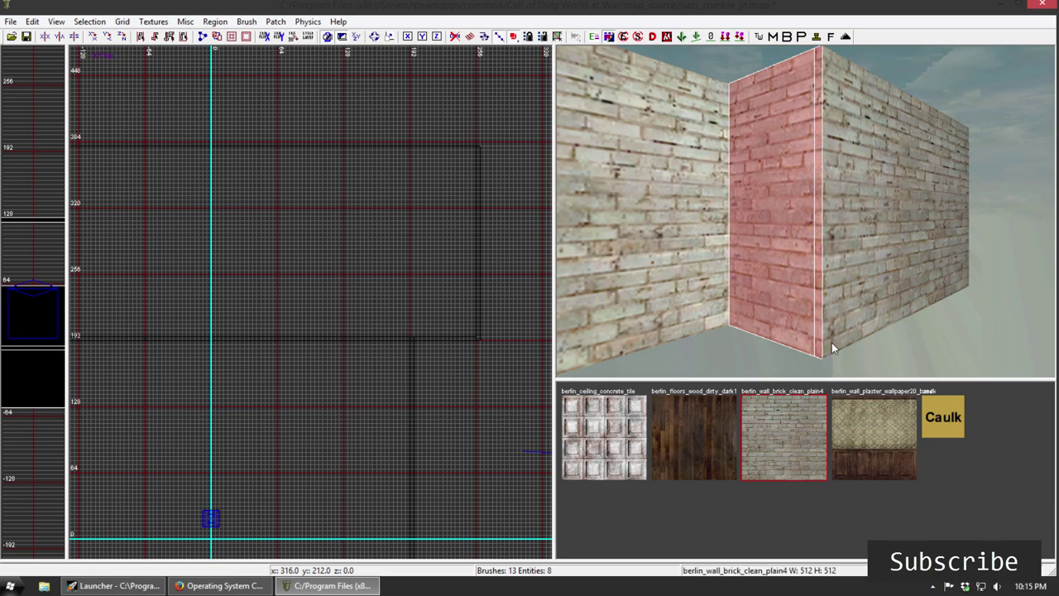
key(Escape)
Step: Duplicate the short filler wall, move the copy into the west gap starting at x -256, y 196, and deselect it
right_drag(831, 341, 748, 294)
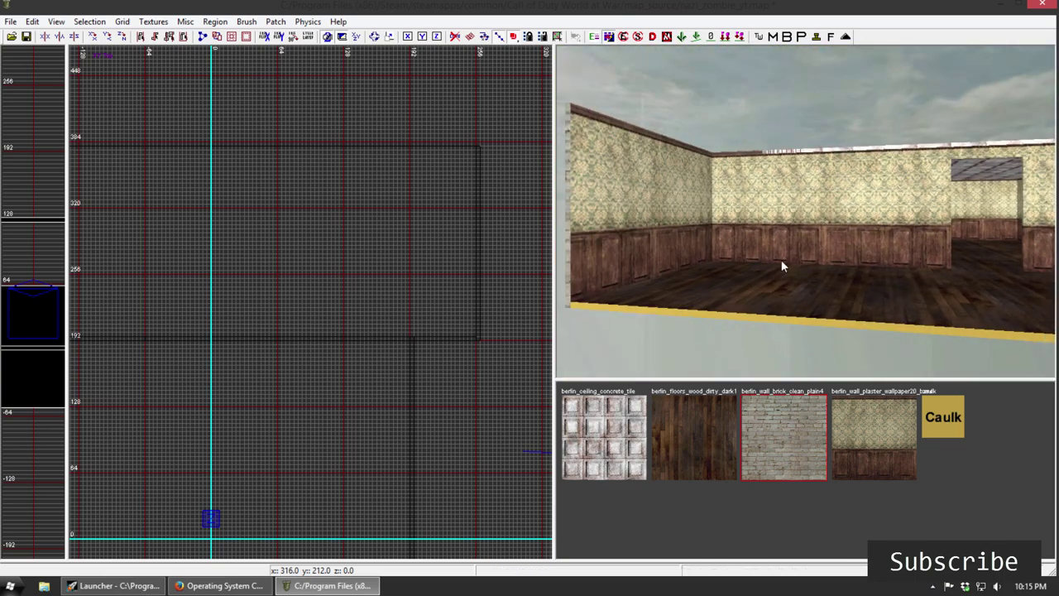
shift+click(744, 240)
right_drag(422, 377, 430, 377)
mouse_move(466, 340)
mouse_down()
mouse_move(95, 338)
mouse_move(237, 361)
mouse_move(196, 337)
mouse_up()
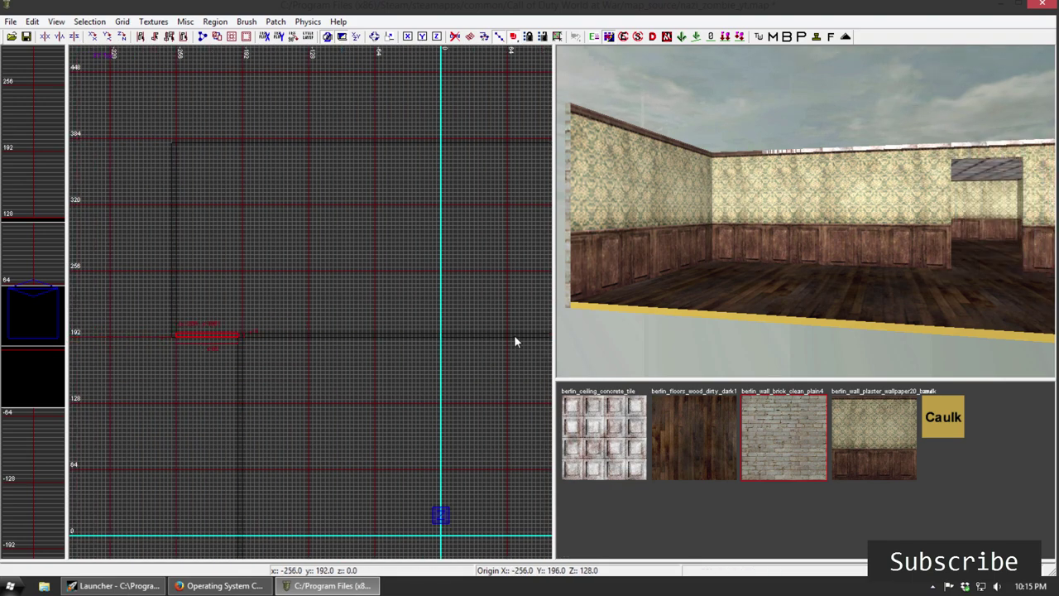
mouse_move(777, 303)
right_down()
mouse_move(794, 299)
mouse_move(779, 297)
right_up()
key(Escape)
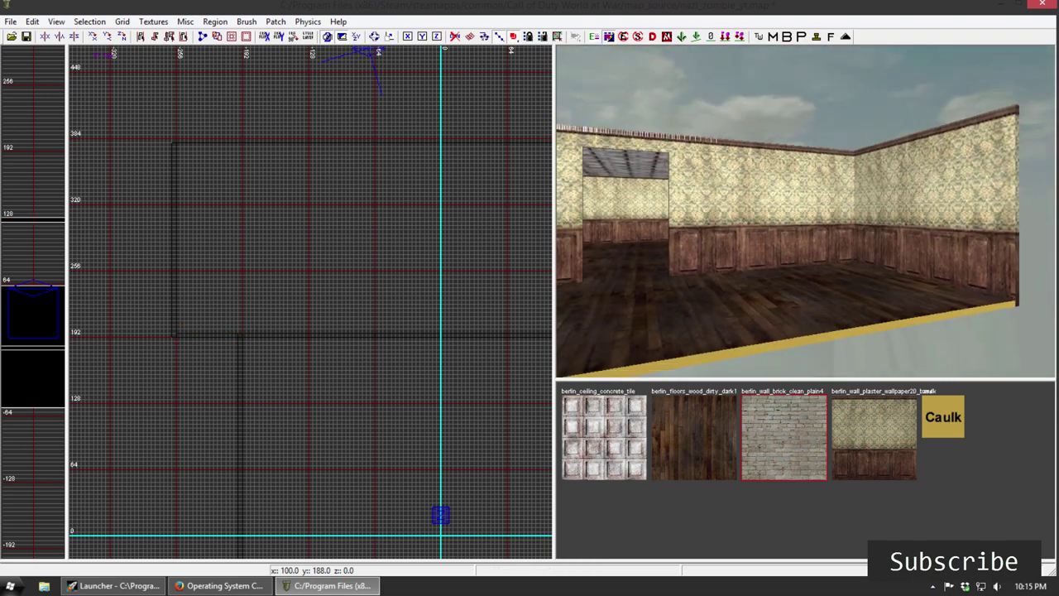
Step: Duplicate the west doorway wall piece, move the copy to the outdoor area's north edge at x -260, y 384, and rotate it about Z
shift+click(736, 211)
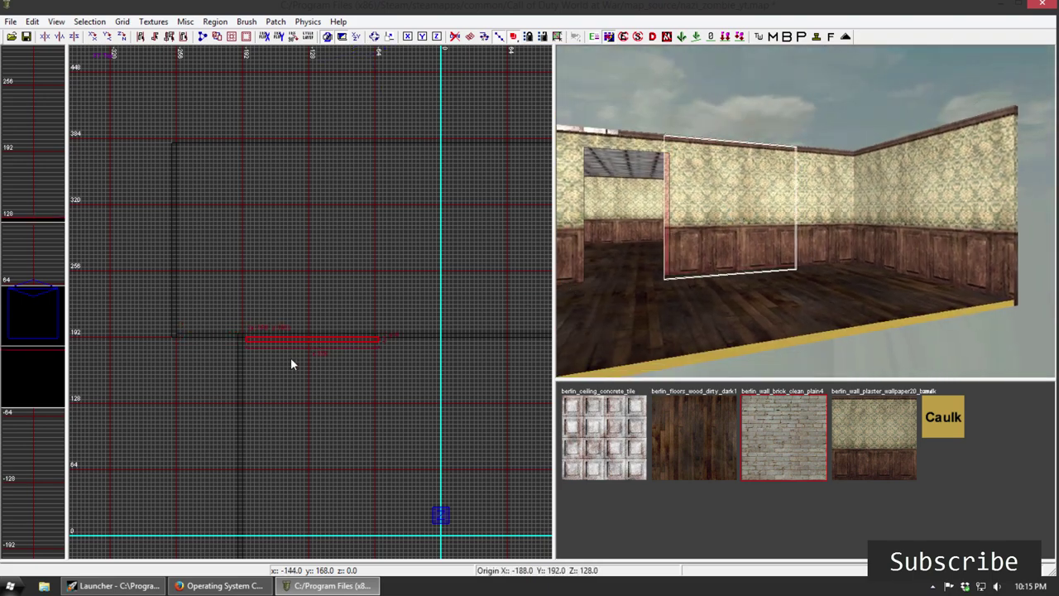
mouse_move(301, 338)
mouse_down()
mouse_move(358, 365)
mouse_move(264, 257)
mouse_move(224, 139)
mouse_up()
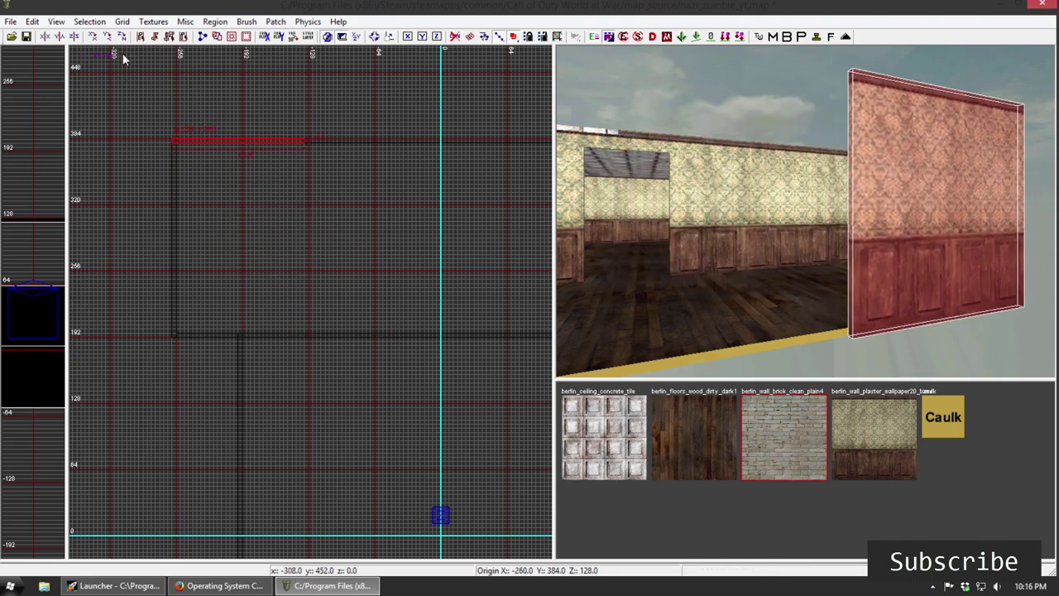
double_click(121, 36)
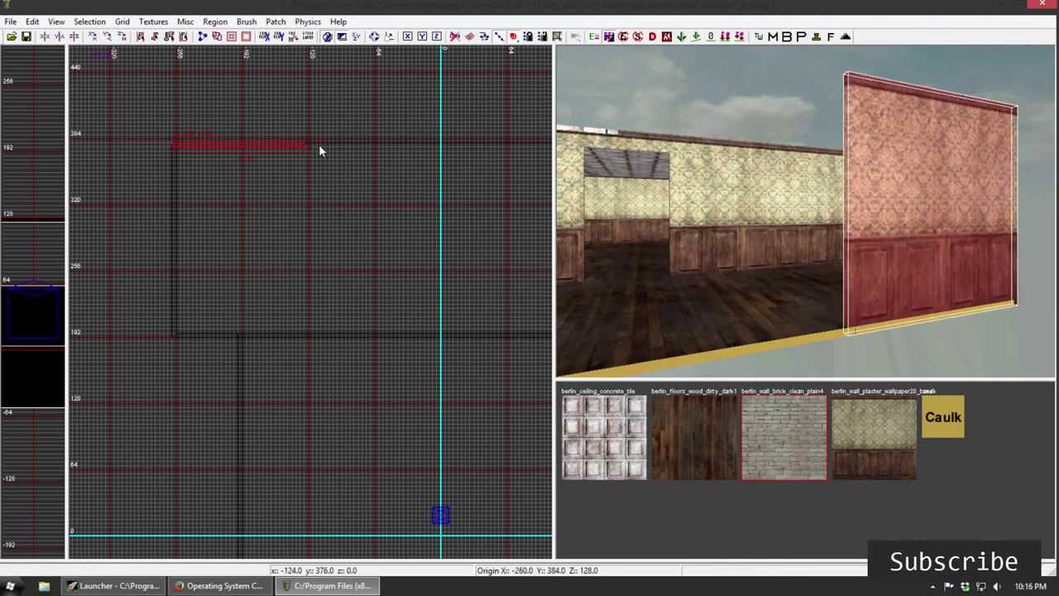
Step: Stretch the north wall copy east until it meets the outdoor east wall, and deselect it
drag(319, 144, 487, 138)
mouse_move(498, 141)
right_down()
mouse_move(399, 161)
mouse_move(302, 223)
right_up()
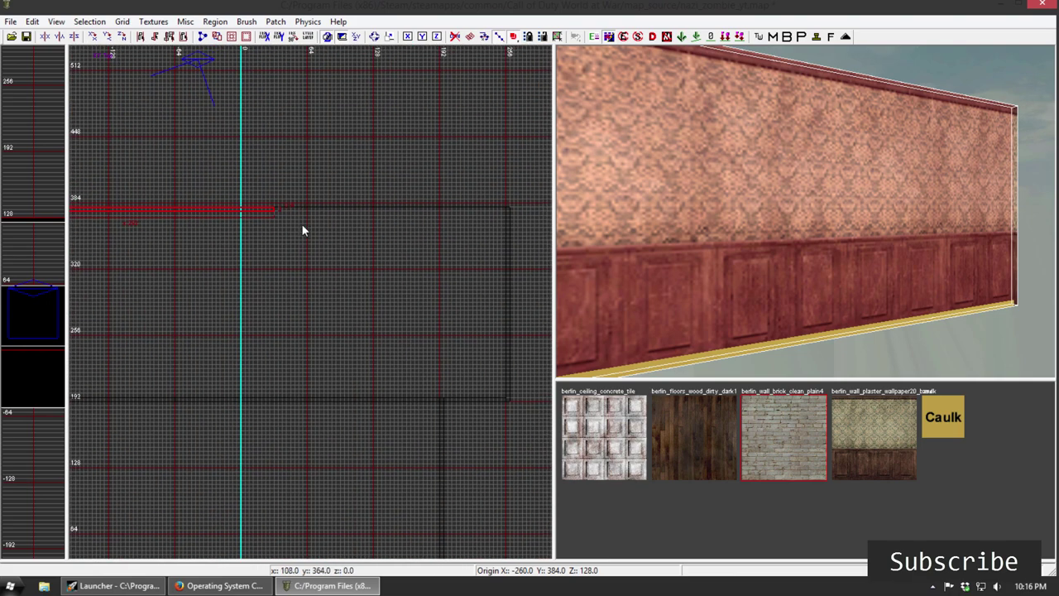
mouse_move(283, 209)
mouse_down()
mouse_move(532, 215)
mouse_move(521, 220)
mouse_up()
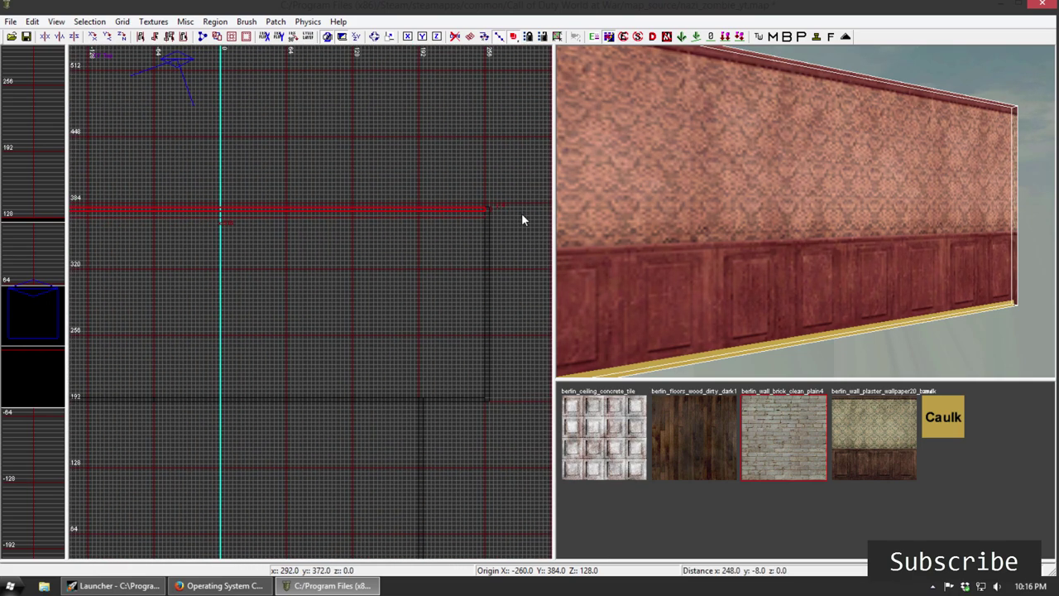
key(Escape)
Step: Apply the berlin_wall_brick_clean_plain4 texture to the exterior face of the new north wall
right_drag(829, 193, 832, 193)
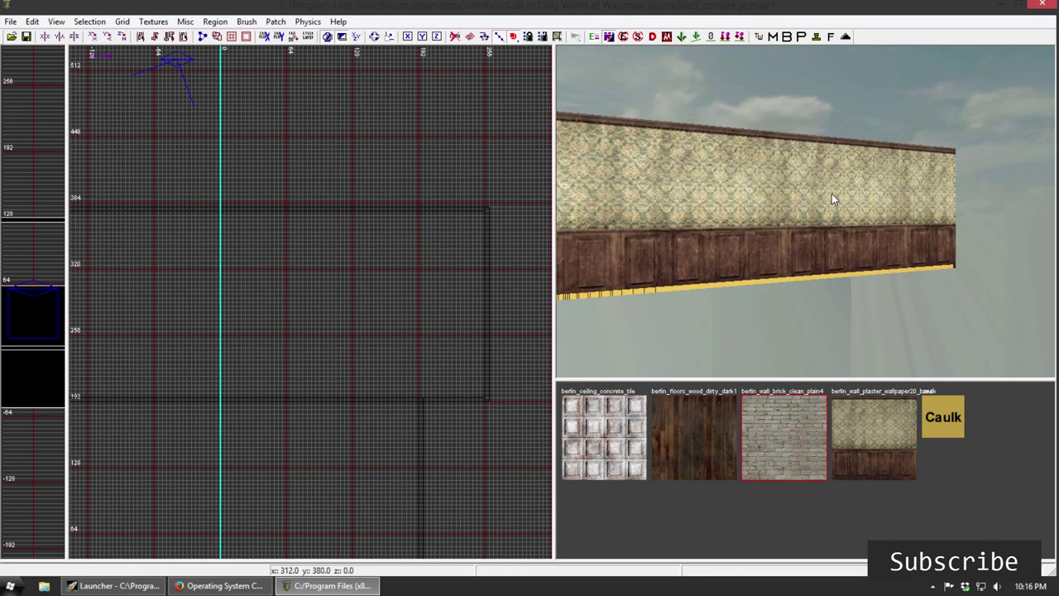
ctrl+shift+click(832, 193)
click(806, 451)
key(Escape)
right_drag(970, 296, 814, 265)
ctrl+shift+click(904, 283)
key(Escape)
ctrl+shift+click(814, 279)
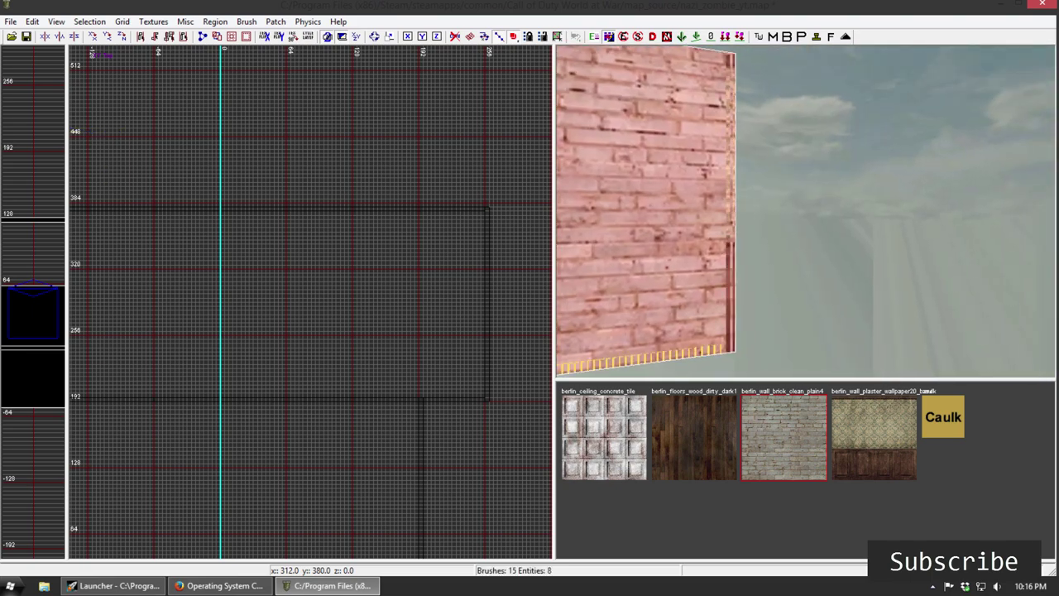
key(Escape)
Step: Trim the north wall's west end back to the inner edge of the outdoor west wall and deselect it
shift+click(679, 292)
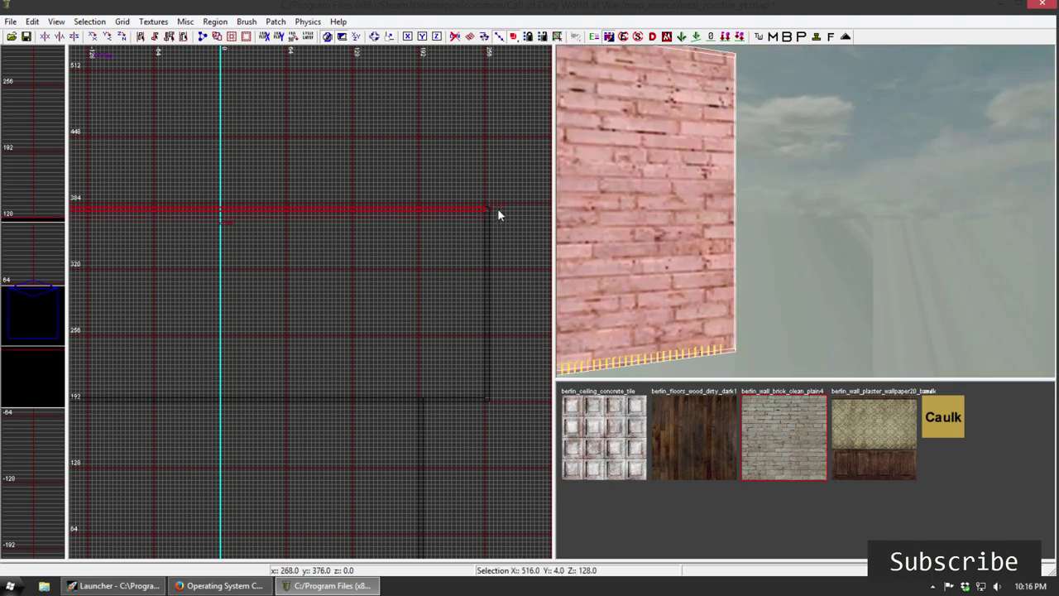
right_drag(497, 213, 153, 266)
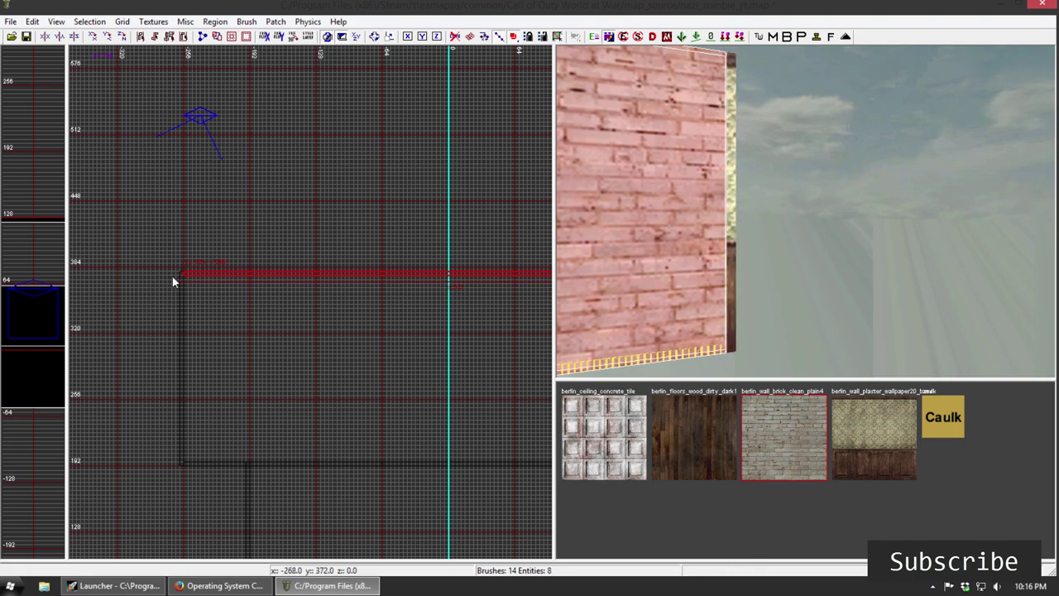
key(Escape)
Step: Apply the berlin_wall_brick_clean_plain4 texture to the exposed north end face of the outdoor west wall
ctrl+shift+click(728, 279)
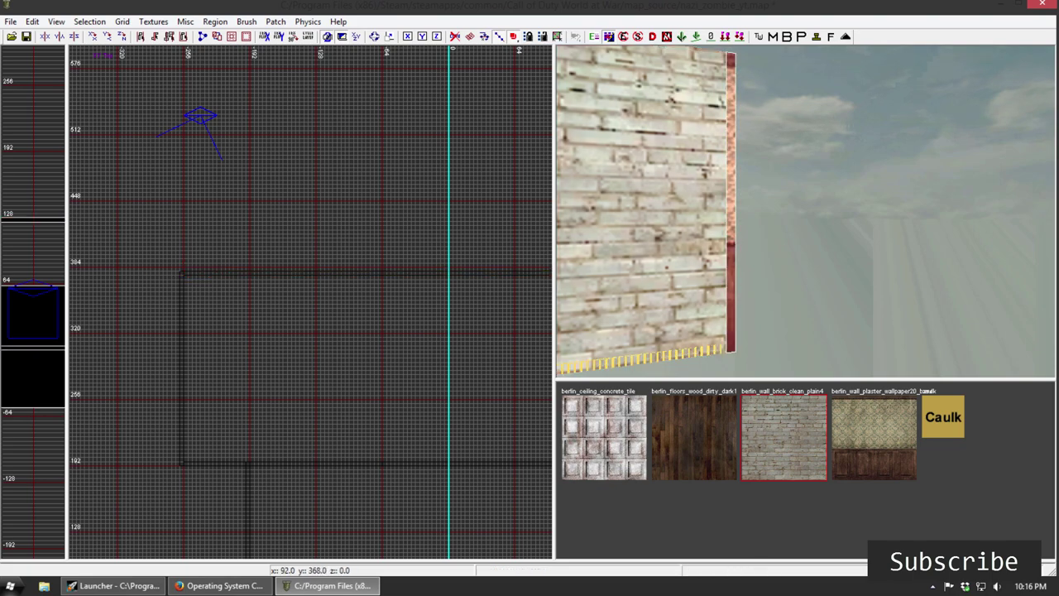
right_drag(728, 278, 927, 232)
right_drag(805, 212, 786, 219)
click(761, 426)
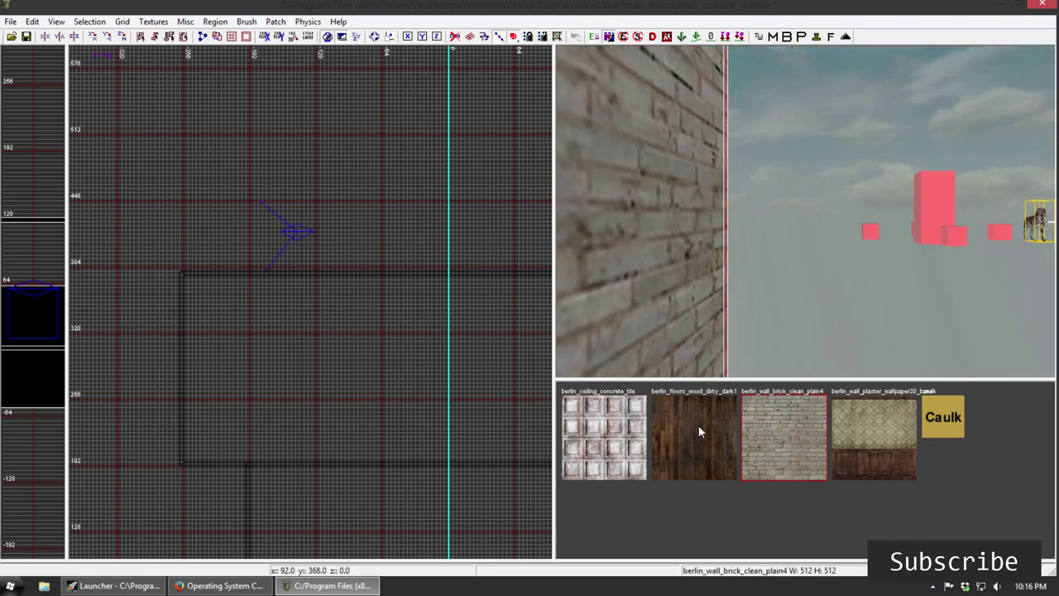
key(Escape)
Step: Shorten the west doorway wall piece so that it ends at about x -104, widening the doorway, and deselect it
right_drag(754, 294, 703, 282)
right_drag(806, 212, 951, 216)
right_drag(827, 282, 738, 249)
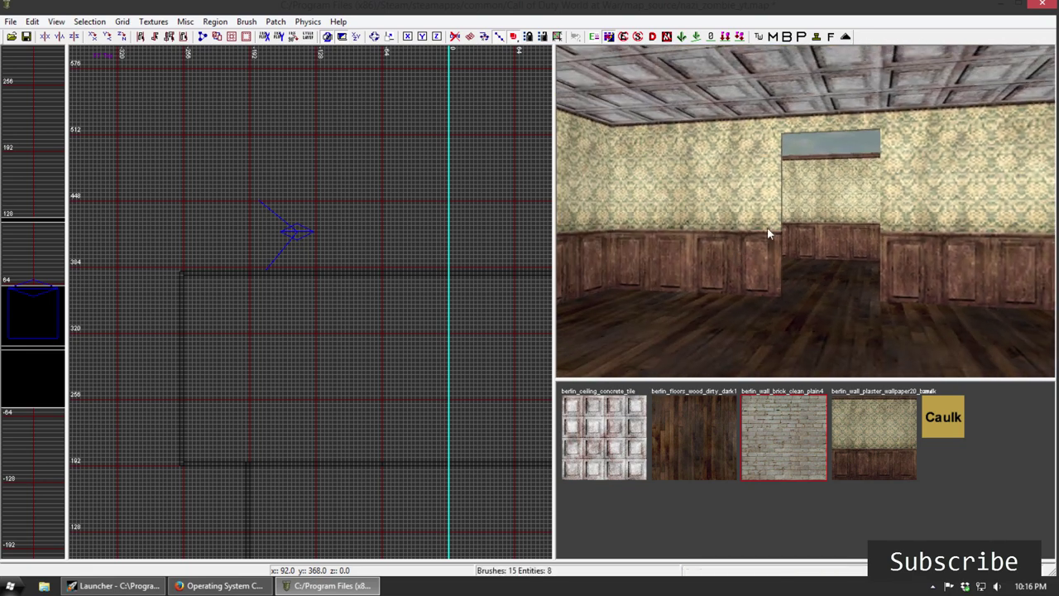
shift+click(767, 226)
right_drag(430, 452, 430, 303)
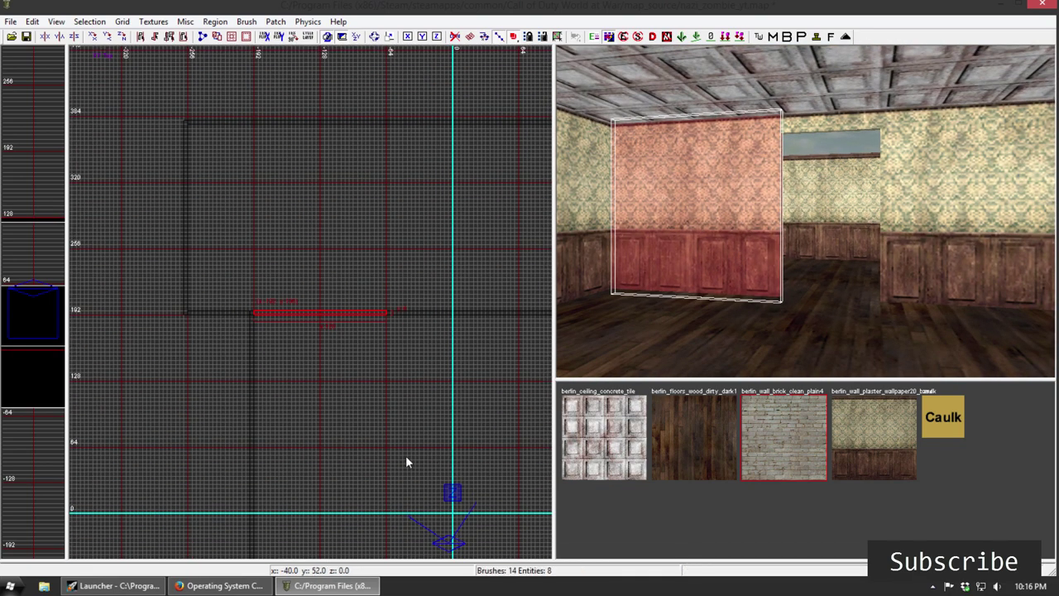
mouse_move(405, 455)
right_down()
mouse_move(360, 359)
mouse_move(331, 331)
mouse_move(302, 353)
right_up()
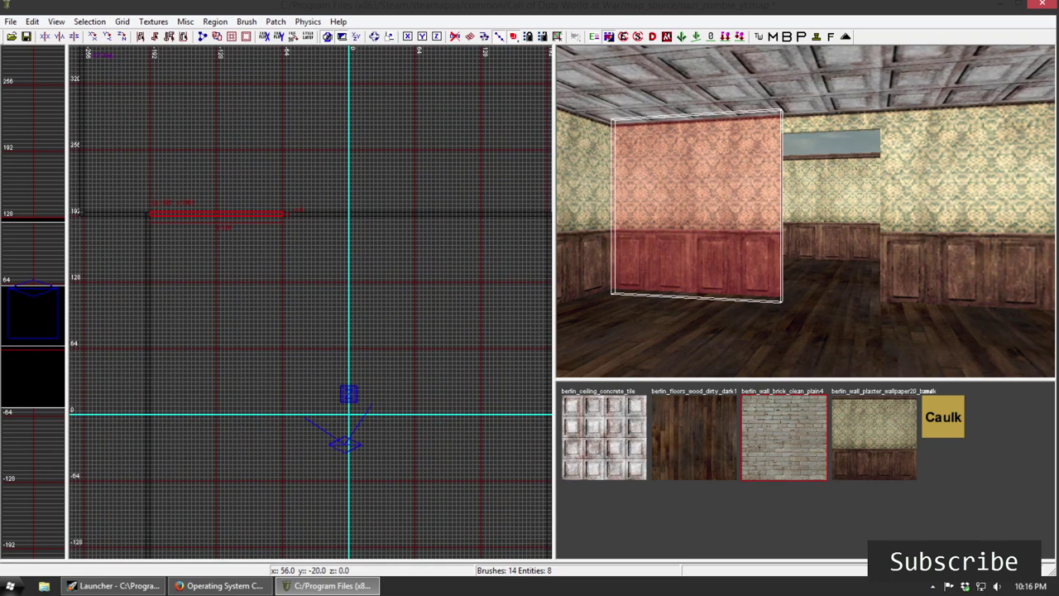
drag(291, 215, 253, 216)
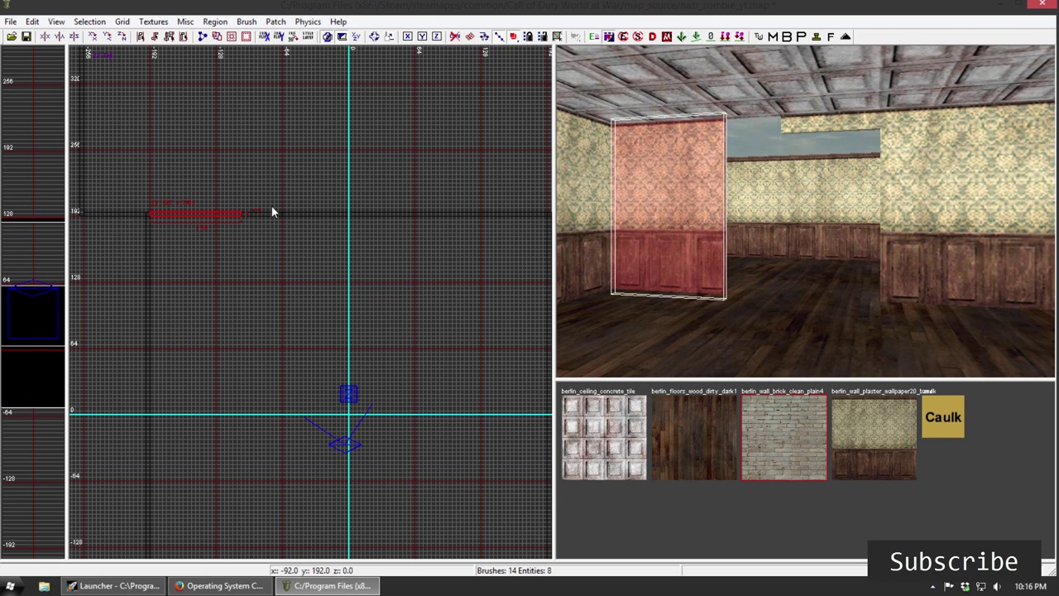
key(Escape)
Step: Extend the header above the doorway west to the shortened wall piece, making it 104 units long, and deselect it
shift+click(835, 125)
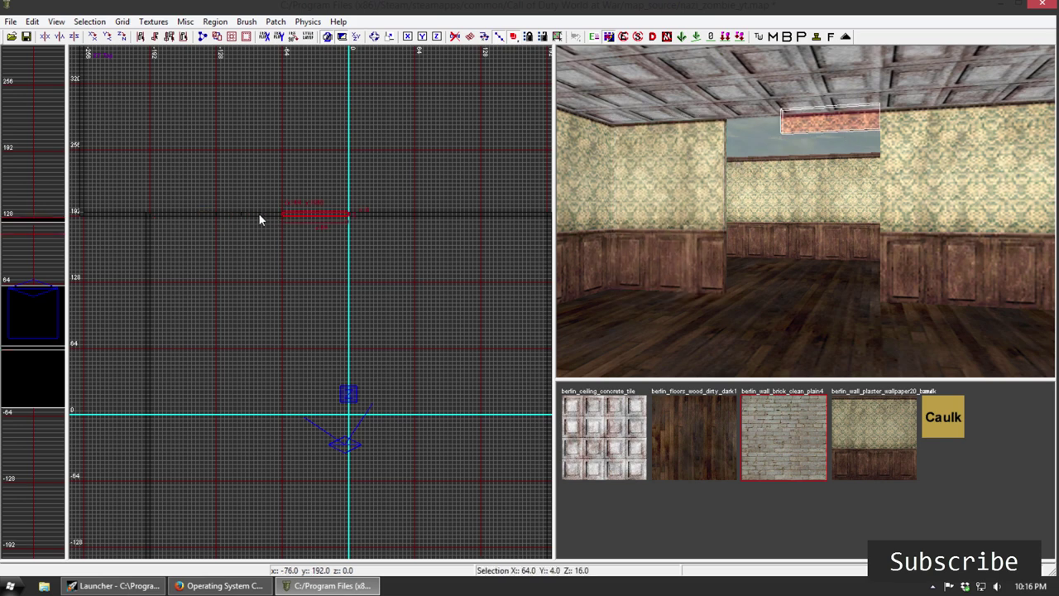
drag(259, 216, 237, 216)
key(Escape)
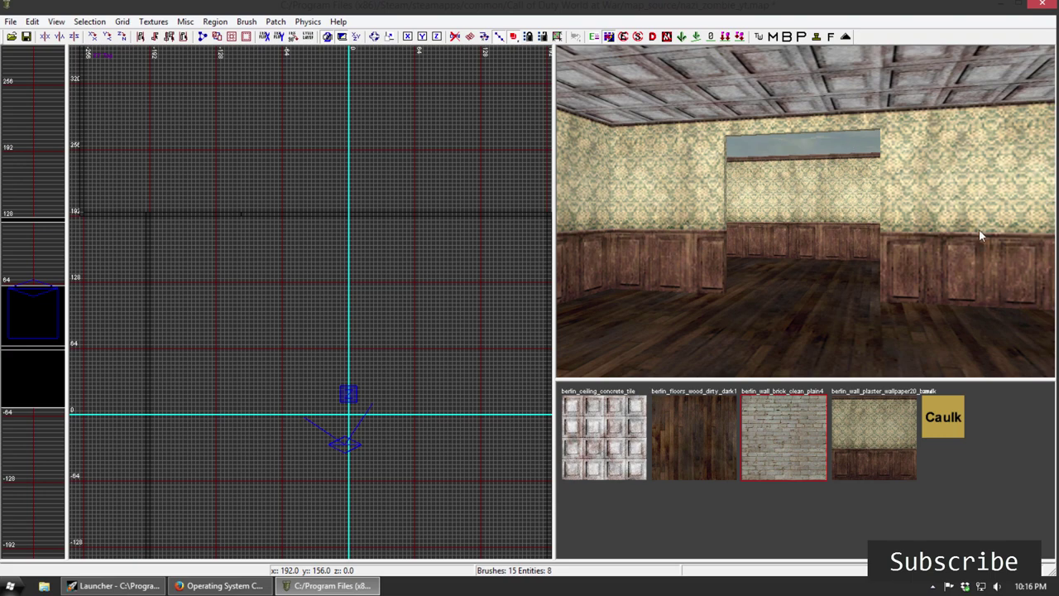
Step: Reapply the berlin_floors_wood_dirty_dark1 texture to both rooms' floors so the planks match at the doorway, and deselect them
right_drag(805, 212, 703, 226)
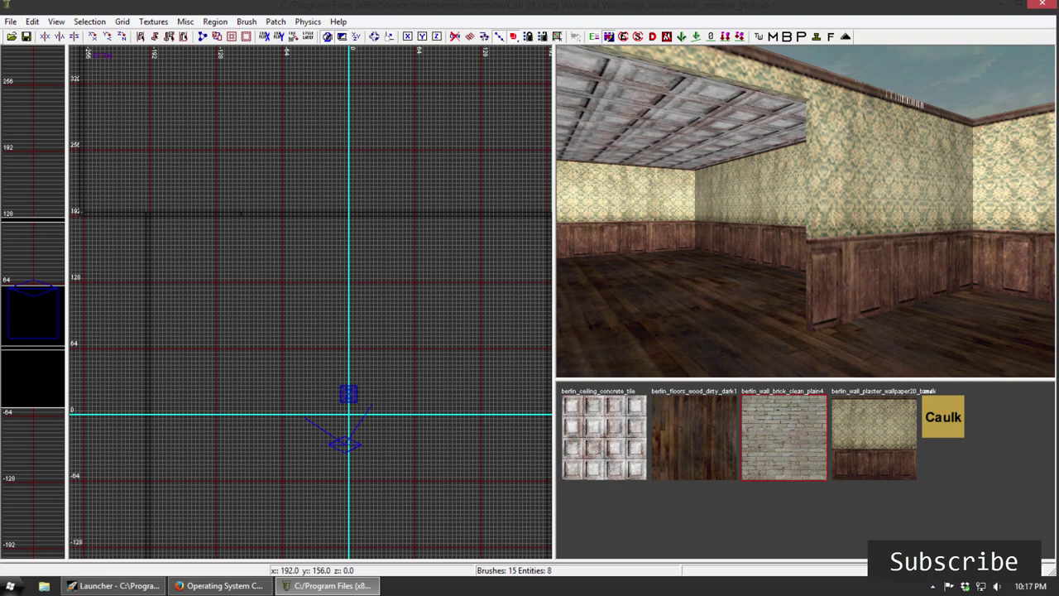
right_drag(862, 324, 781, 393)
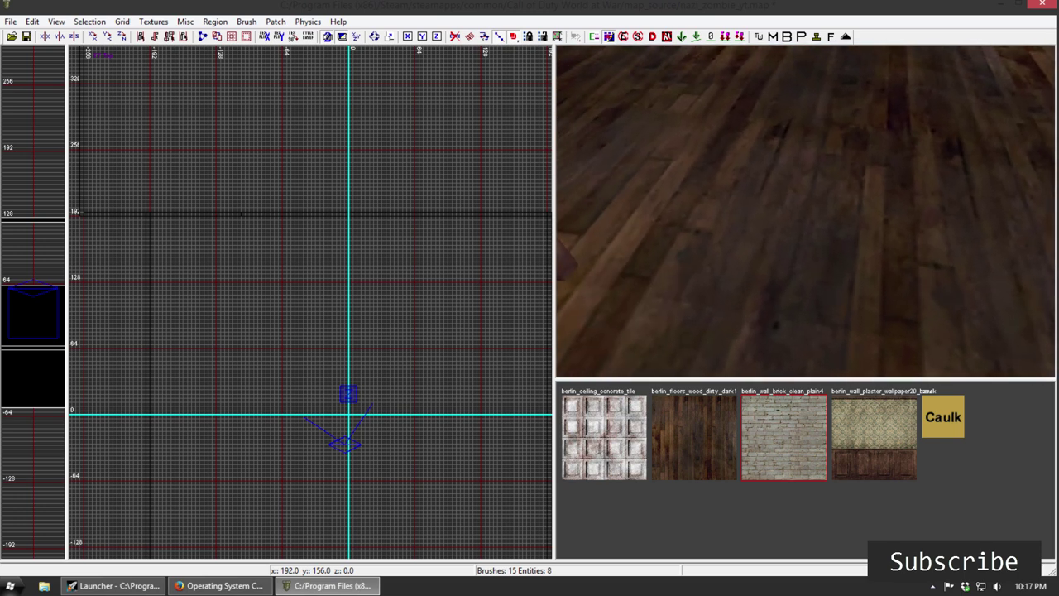
right_click(859, 327)
shift+click(848, 264)
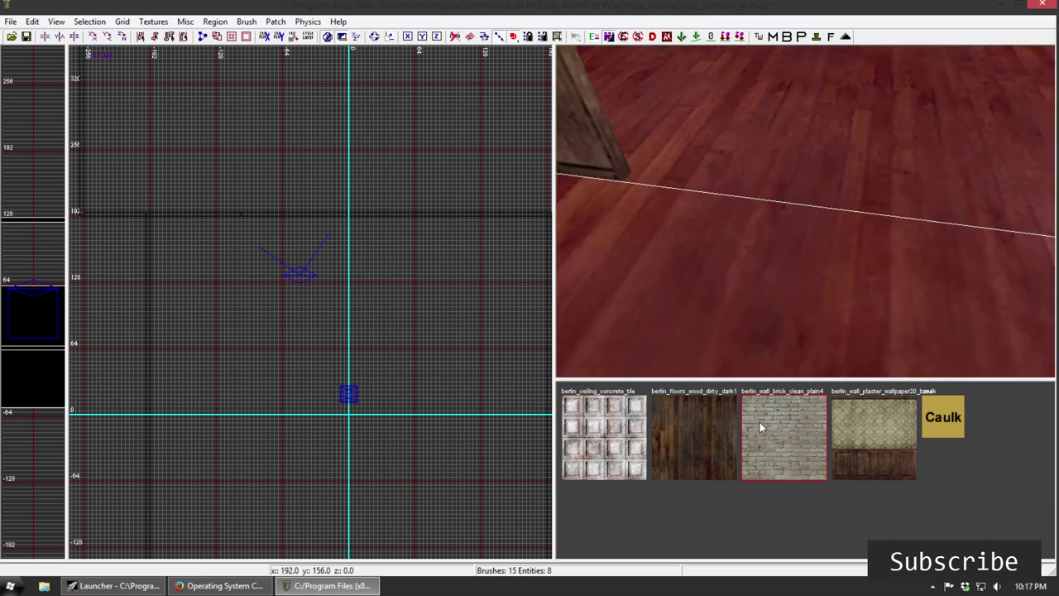
click(695, 429)
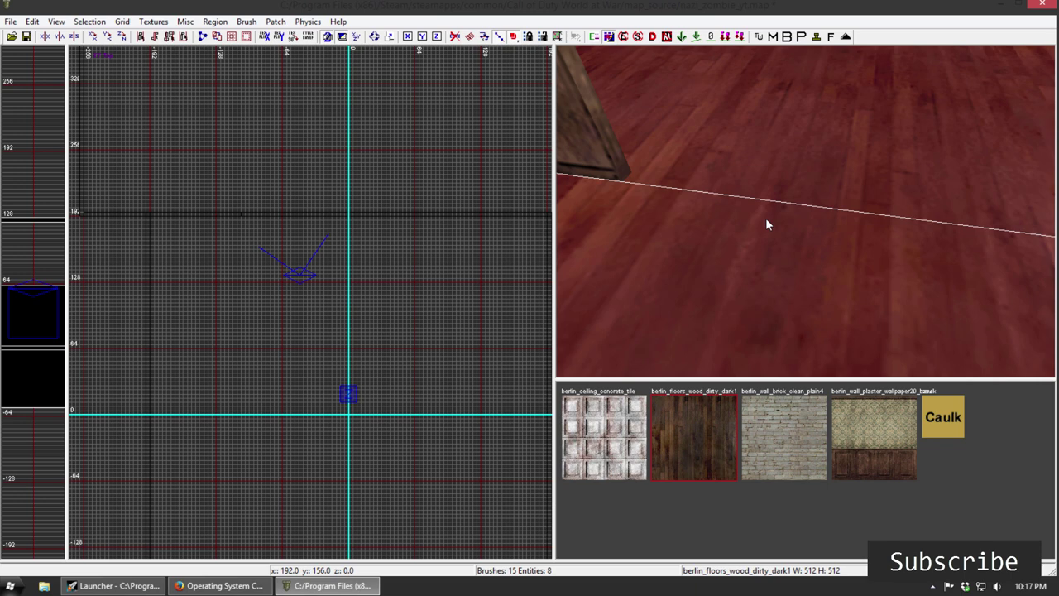
key(Escape)
Step: Duplicate the first room's ceiling and move the copy north over the second room, starting at x -256, y 588
right_drag(801, 224, 804, 83)
mouse_move(801, 213)
right_down()
mouse_move(794, 173)
mouse_move(910, 182)
mouse_move(799, 215)
right_up()
shift+click(799, 215)
mouse_move(340, 256)
right_down()
mouse_move(329, 70)
mouse_move(314, 15)
mouse_move(355, 564)
right_up()
drag(364, 364, 307, 73)
right_drag(321, 339, 615, 495)
mouse_move(327, 361)
mouse_down()
mouse_move(354, 248)
mouse_move(439, 229)
mouse_move(422, 241)
mouse_up()
mouse_move(423, 241)
right_down()
mouse_move(212, 354)
mouse_move(156, 337)
right_up()
Step: Resize the ceiling copy to the second room's north and east walls, and deselect it
scroll(423, 241, down, 1)
drag(416, 130, 428, 304)
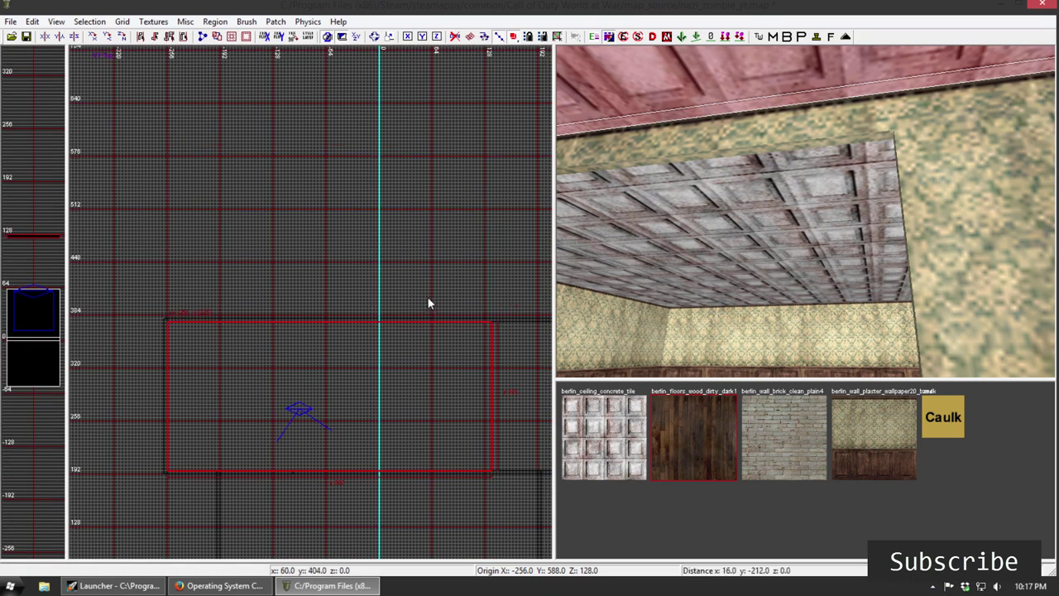
right_drag(427, 296, 445, 365)
drag(409, 368, 509, 371)
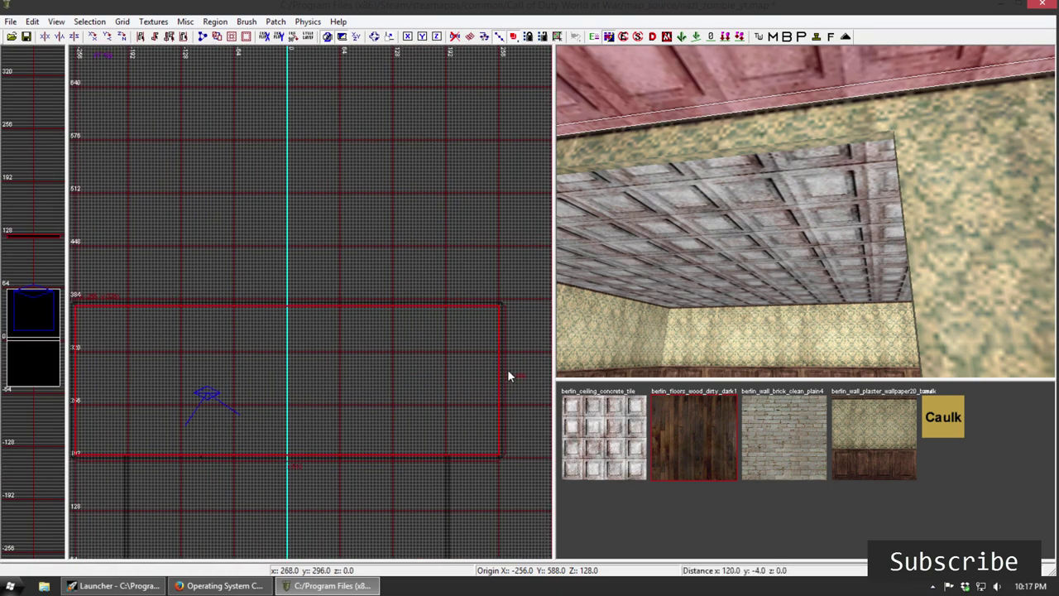
key(Escape)
Step: Move the header piece out of the doorway to a spot just north of the second room, and deselect it
mouse_move(785, 279)
right_down()
mouse_move(785, 288)
mouse_move(785, 248)
mouse_move(757, 263)
mouse_move(756, 281)
mouse_move(741, 235)
right_up()
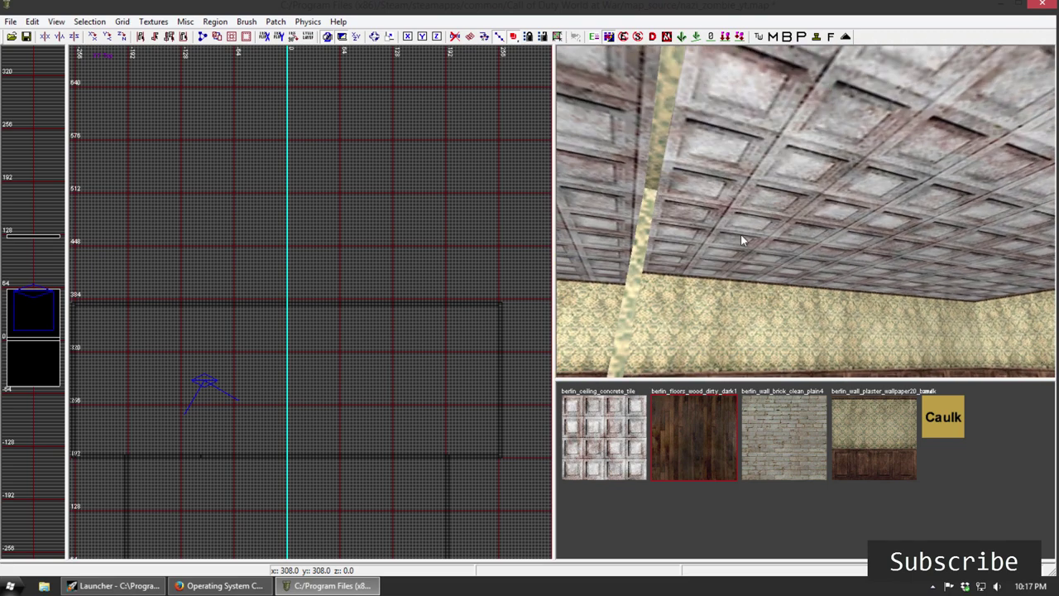
shift+click(666, 135)
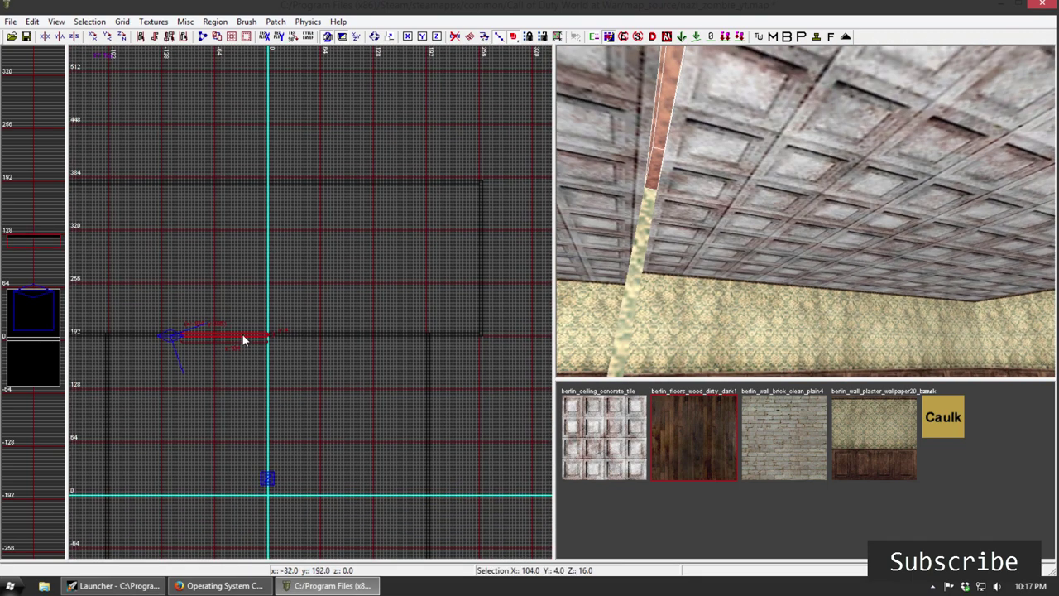
mouse_move(242, 339)
mouse_down()
mouse_move(229, 206)
mouse_move(278, 175)
mouse_up()
key(Escape)
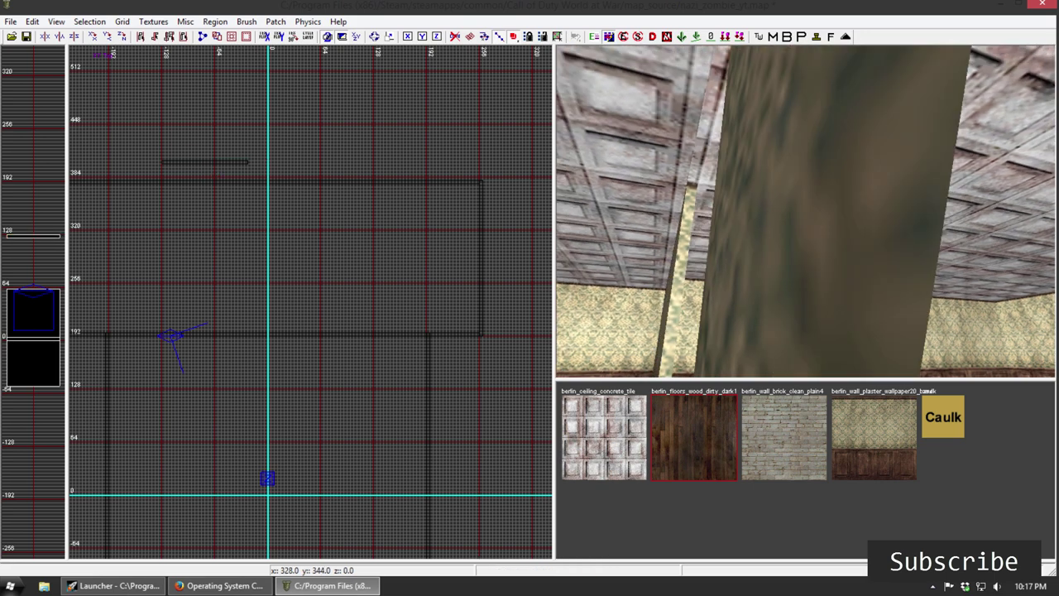
Step: Apply the berlin_ceiling_concrete_tile texture to both rooms' ceilings so the tiles line up across the opening, and deselect them
mouse_move(772, 224)
right_down()
mouse_move(794, 221)
mouse_move(772, 232)
right_up()
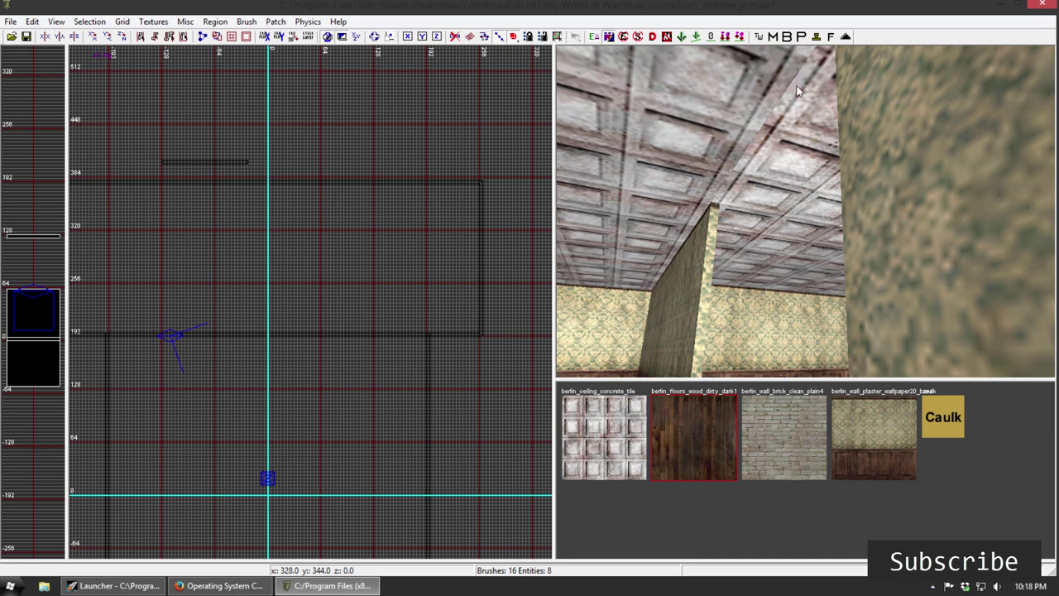
mouse_move(739, 205)
right_down()
mouse_move(703, 199)
mouse_move(756, 194)
mouse_move(733, 191)
right_up()
shift+click(841, 182)
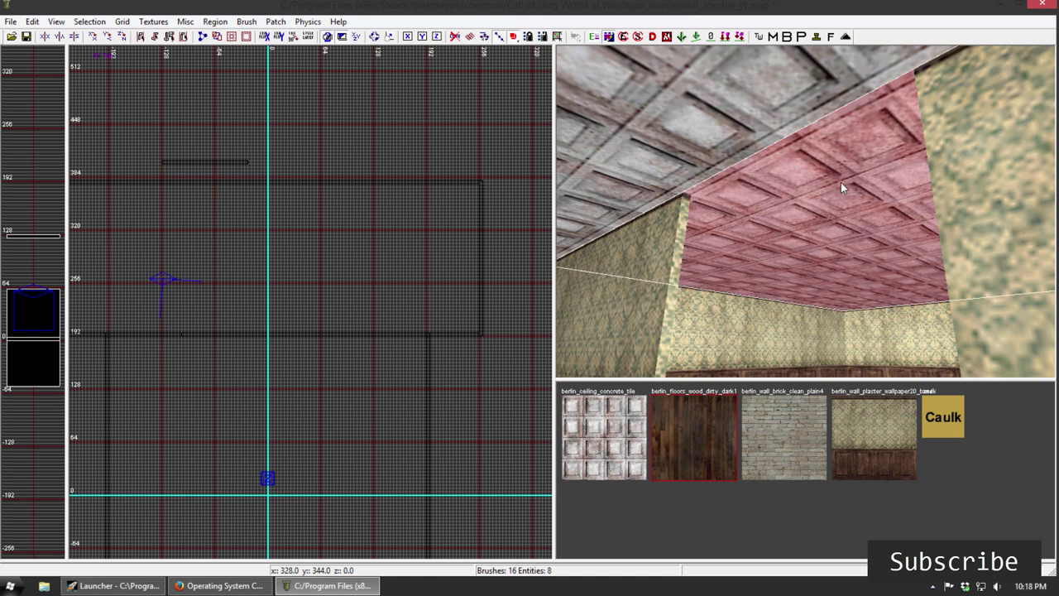
shift+click(769, 120)
click(606, 426)
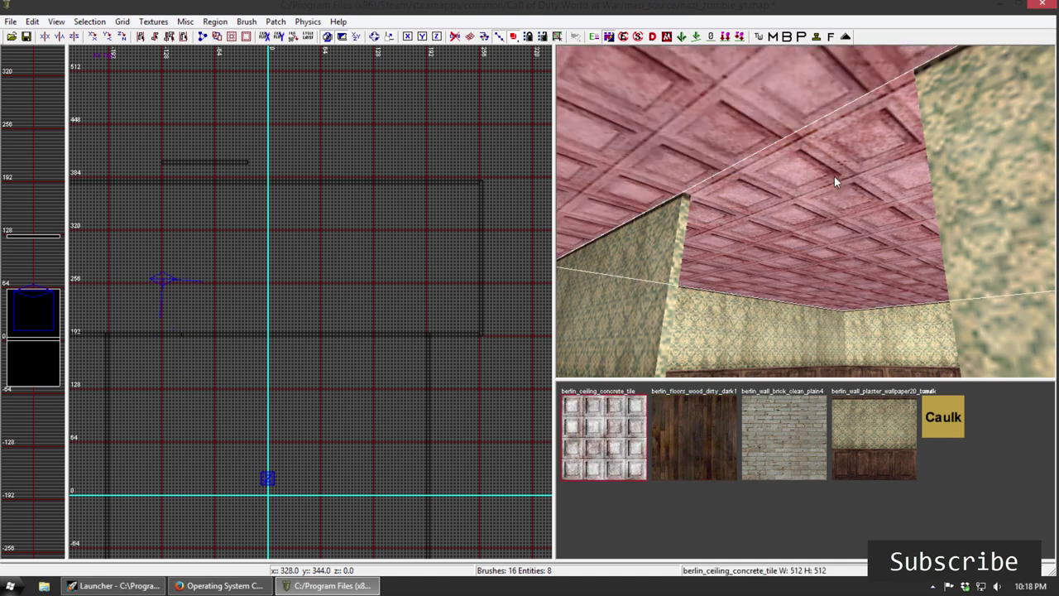
key(Escape)
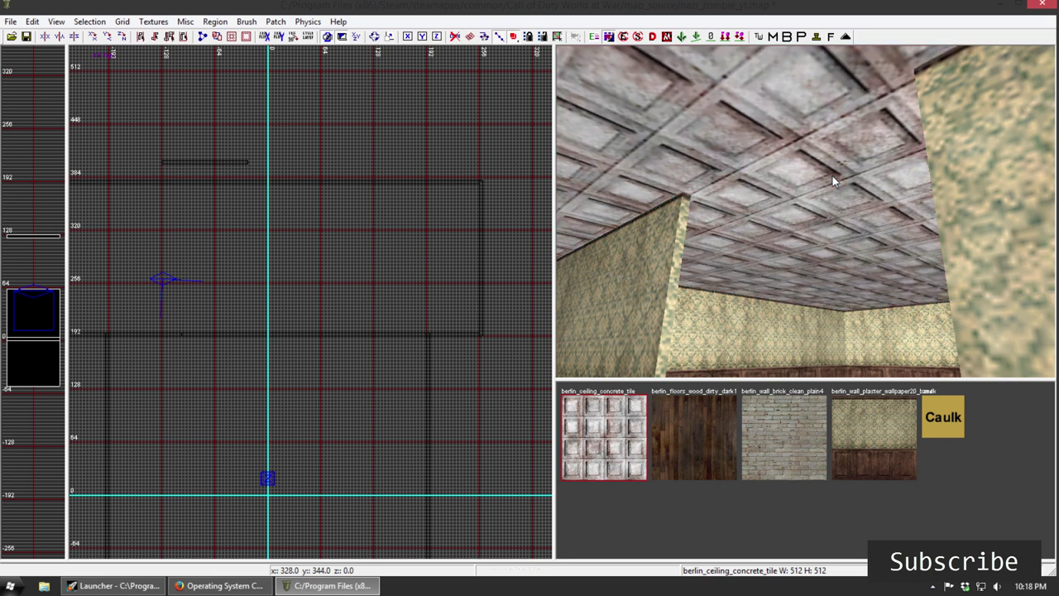
Step: Inspect the ceilings, walls and open doorway between the two rooms
right_click(832, 175)
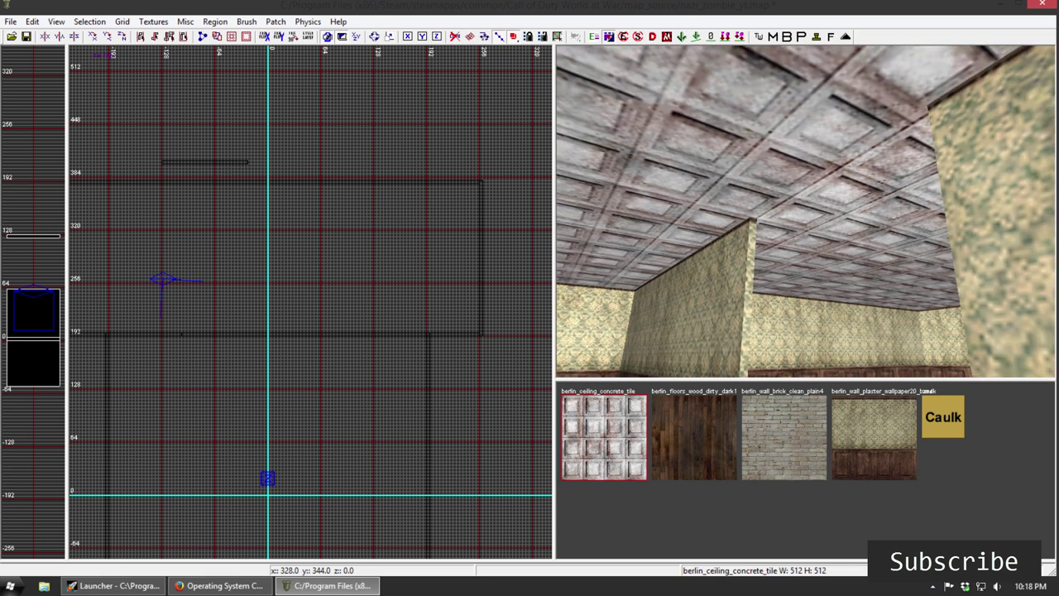
right_click(839, 194)
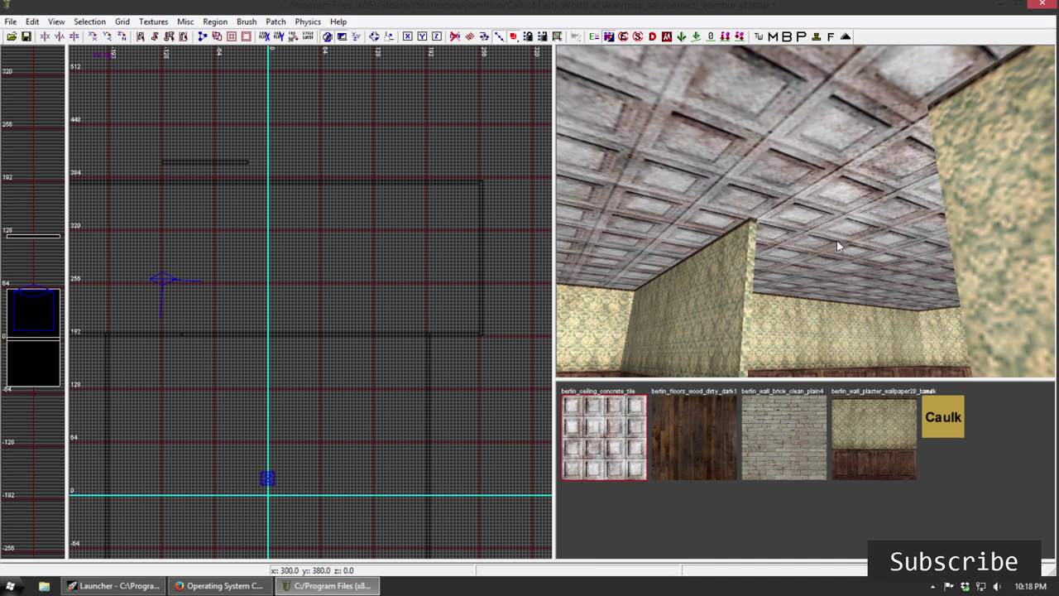
key(Up)
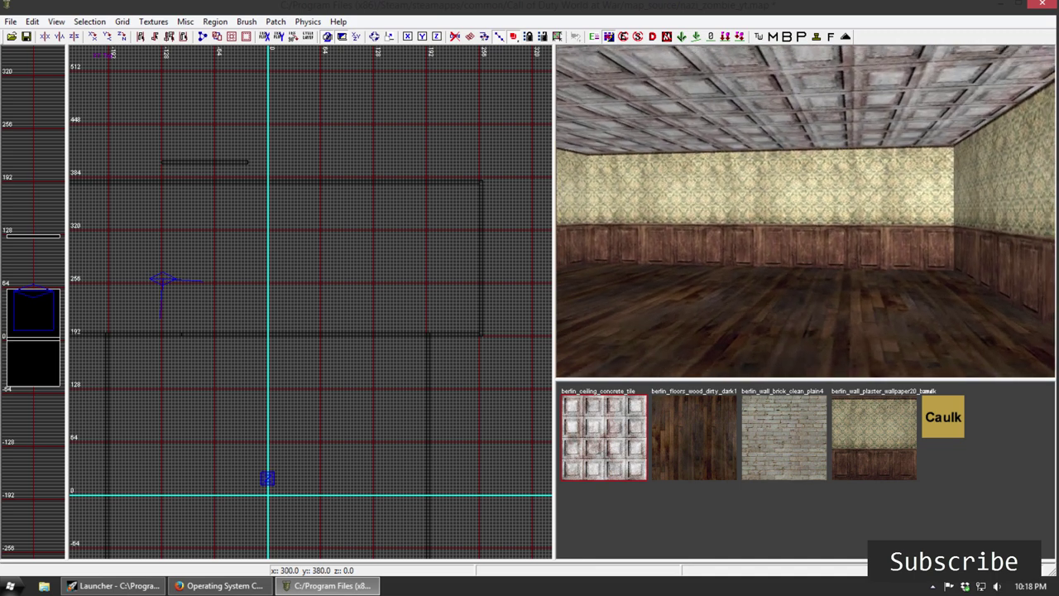
right_drag(805, 212, 927, 209)
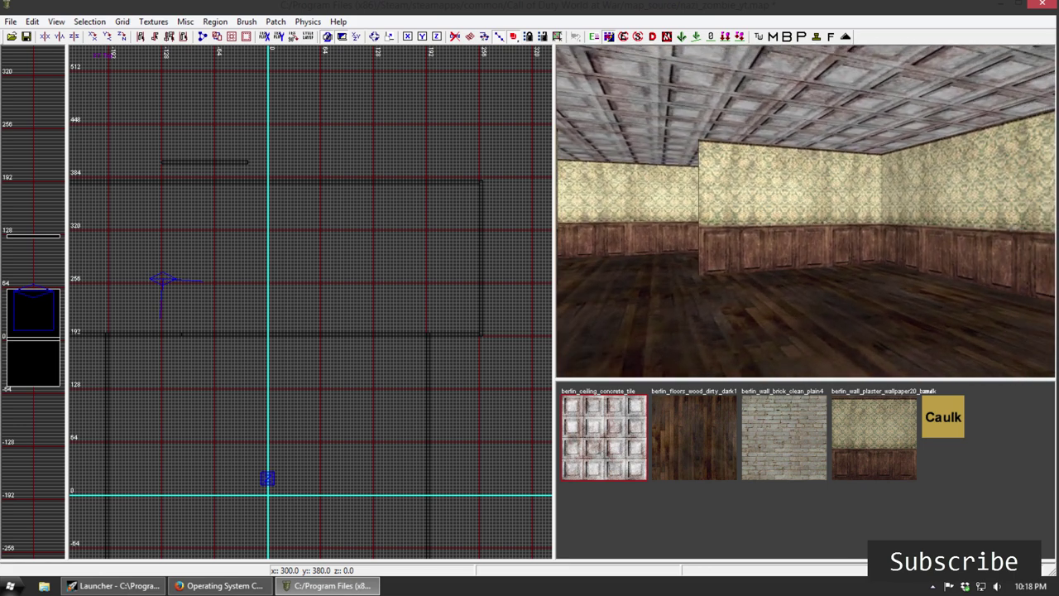
key(Left)
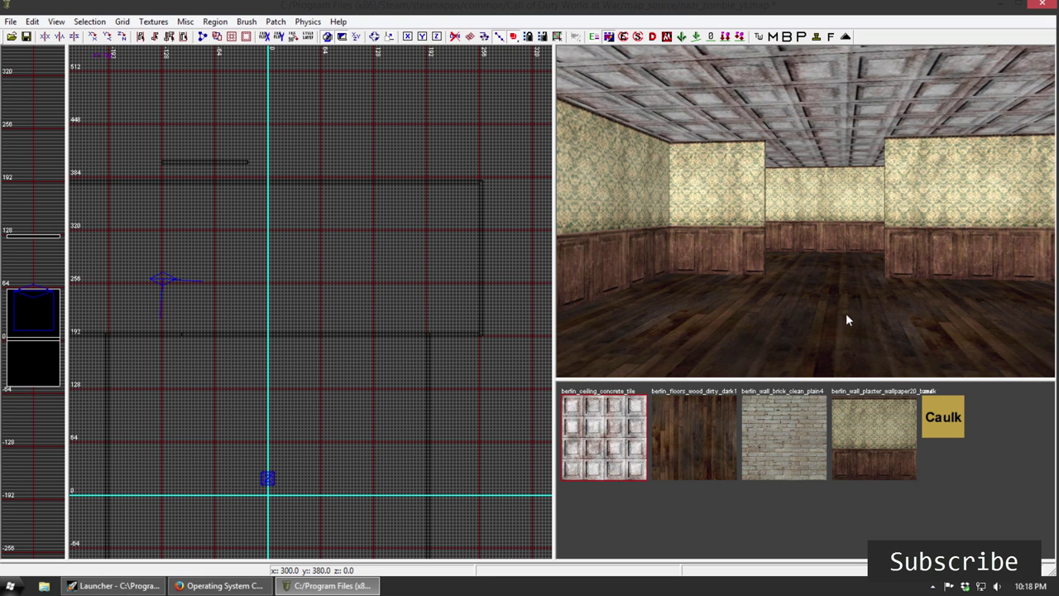
Step: Examine the doorway up close from the first room, checking the wall sections on both sides and the view into the second room
key(Up)
key(Up)
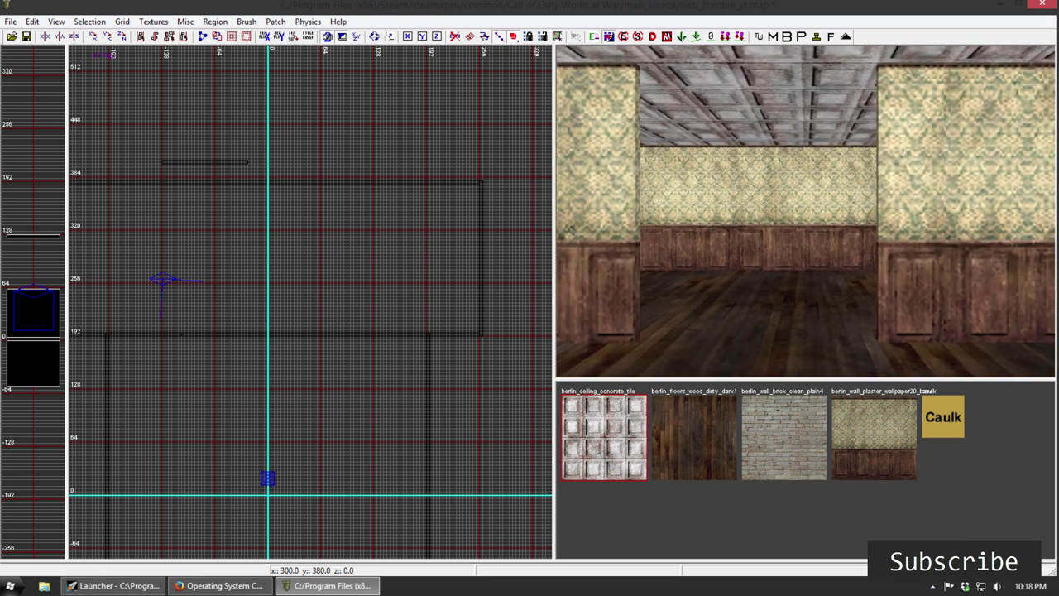
key(Left)
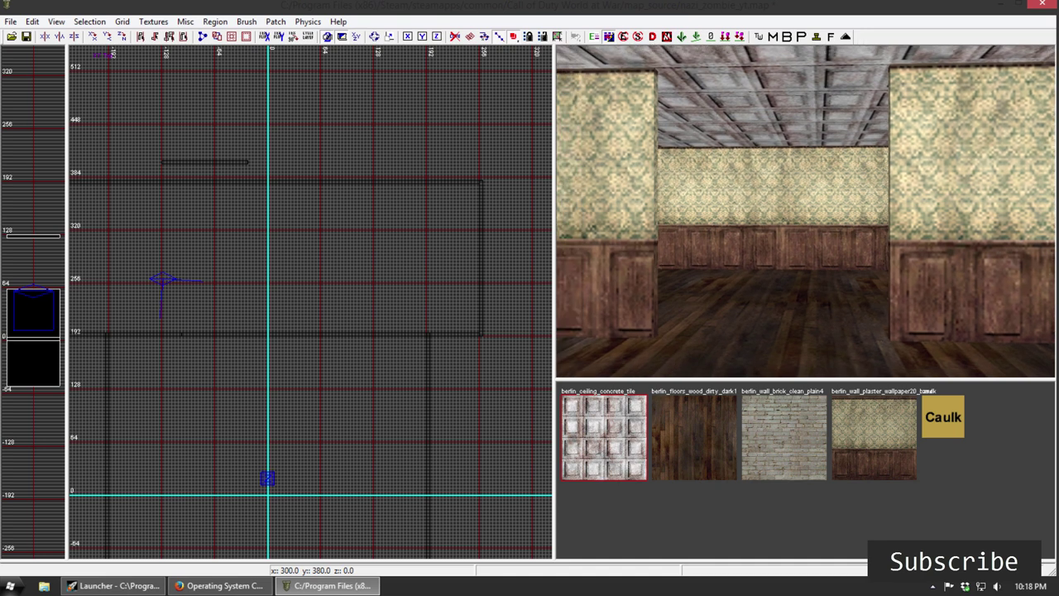
key(Right)
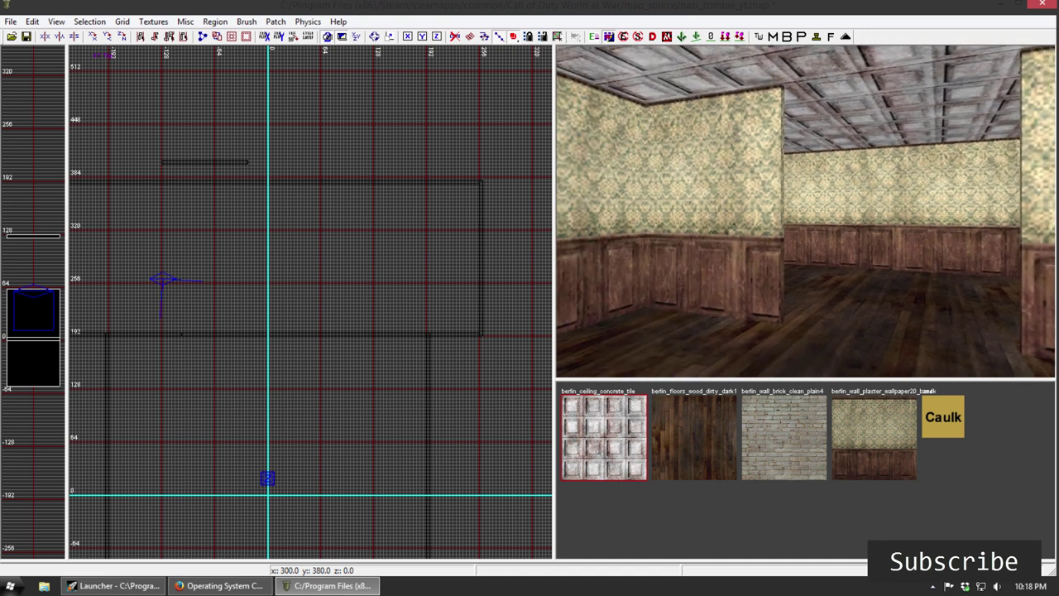
key(Right)
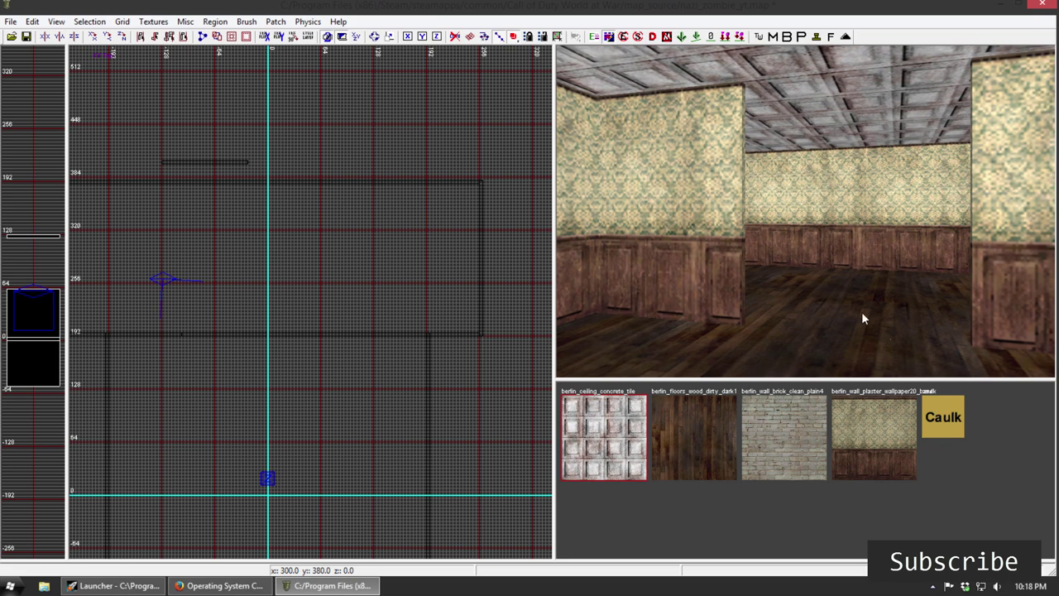
right_drag(805, 212, 858, 211)
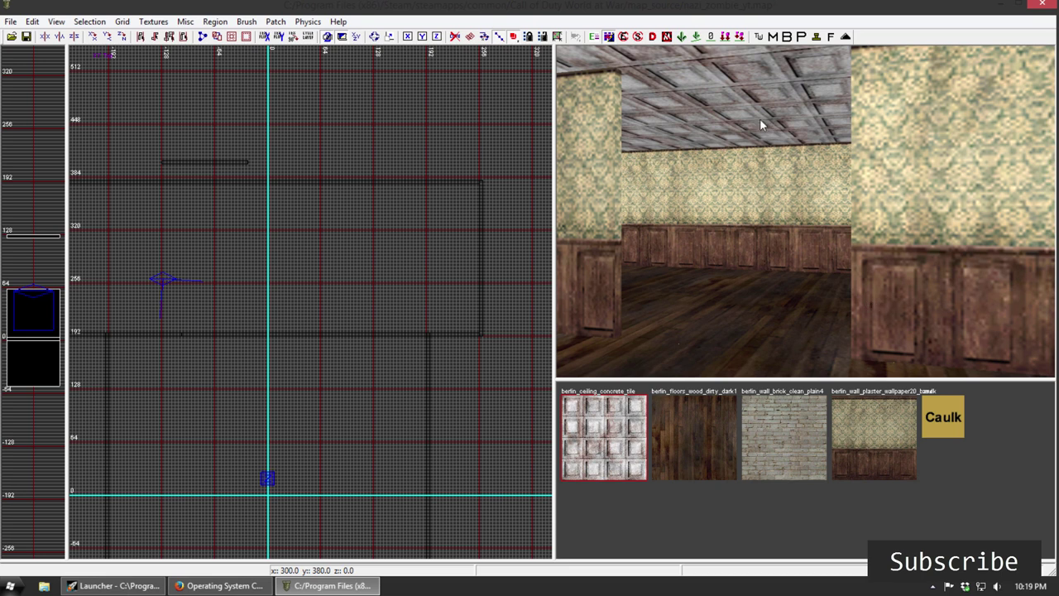
right_drag(775, 229, 701, 219)
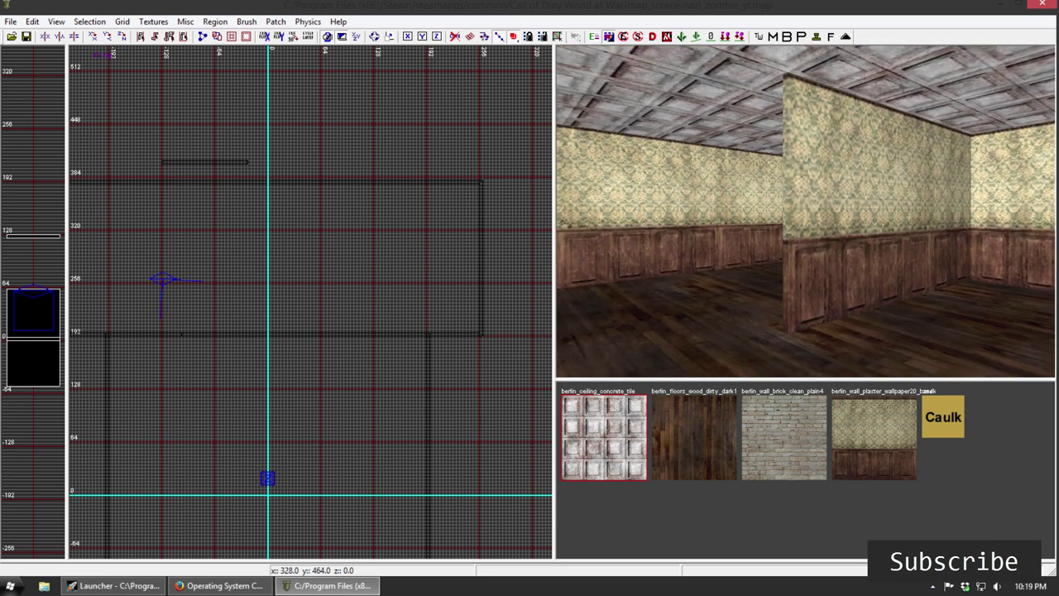